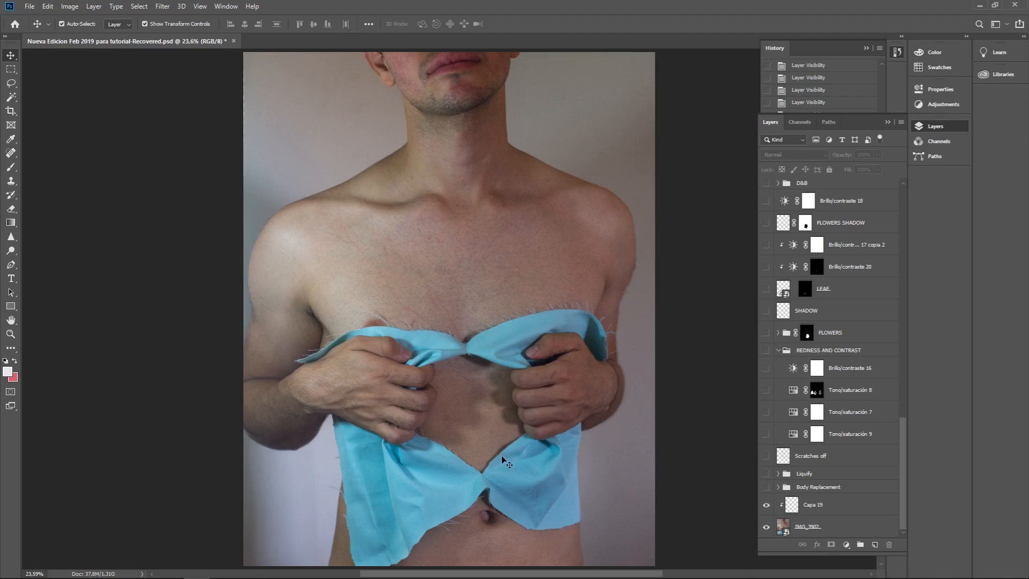
Show and expand the Body Replacement group, show its Fabric layer, and hide the Capa 19 layer.
click(767, 487)
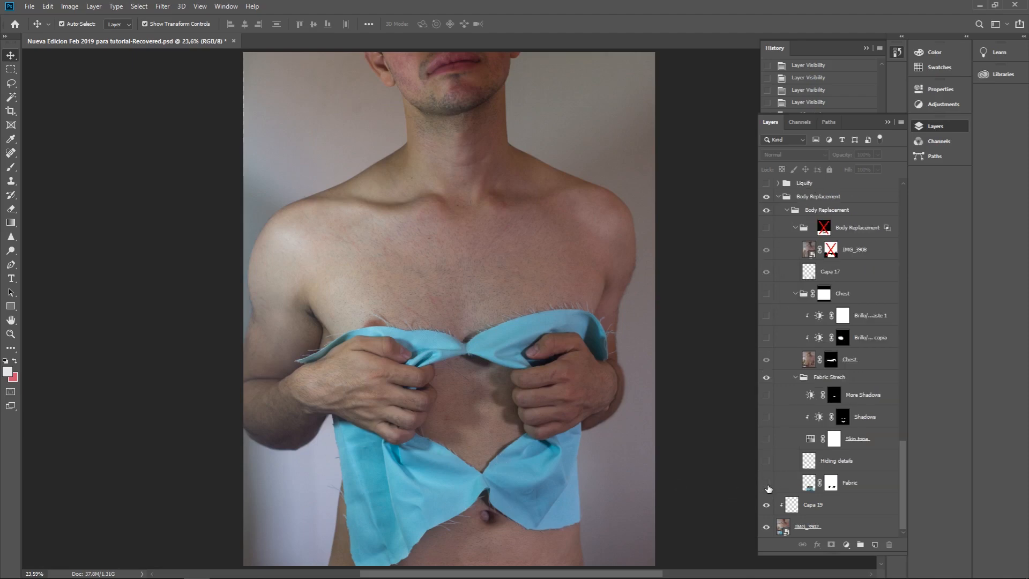
click(767, 487)
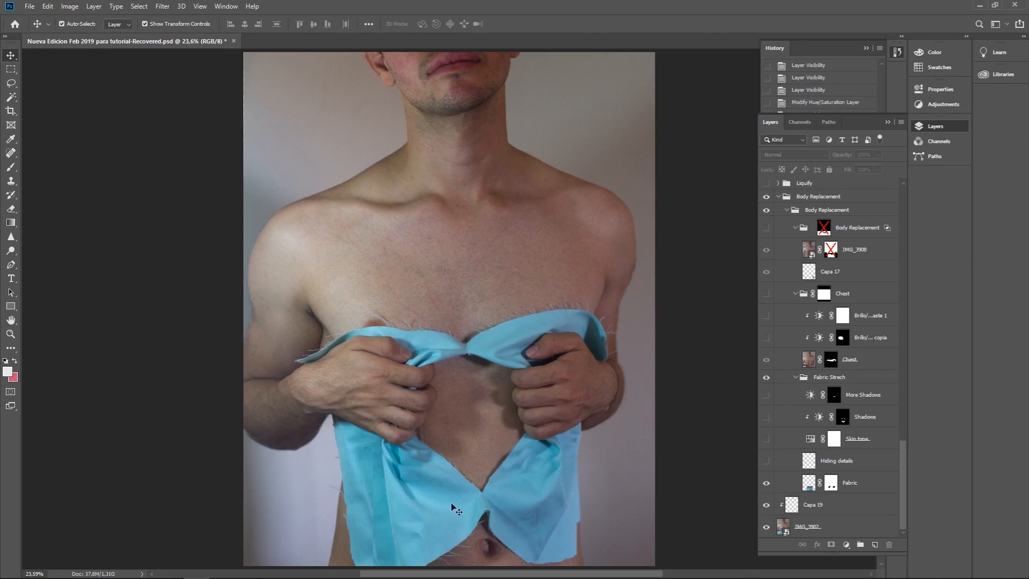
click(766, 504)
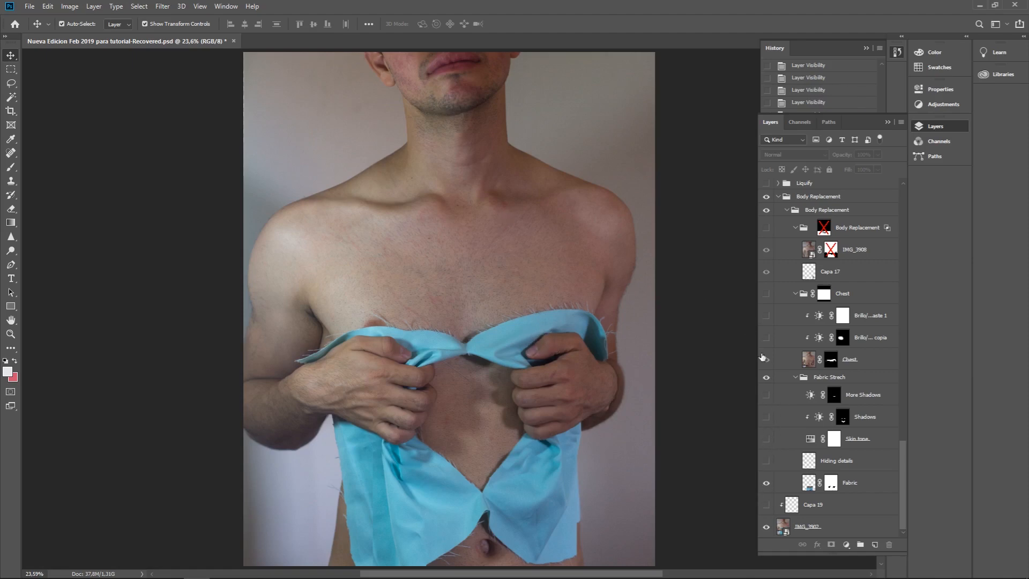
Try a hue of +7 on the Cyans range of the Skin tone Hue/Saturation layer.
double_click(810, 439)
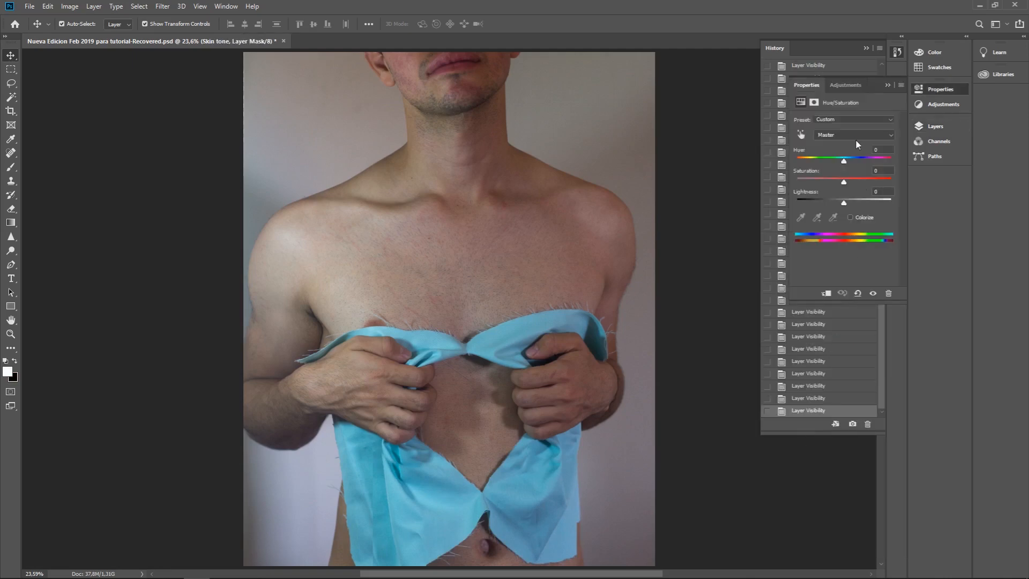
click(855, 135)
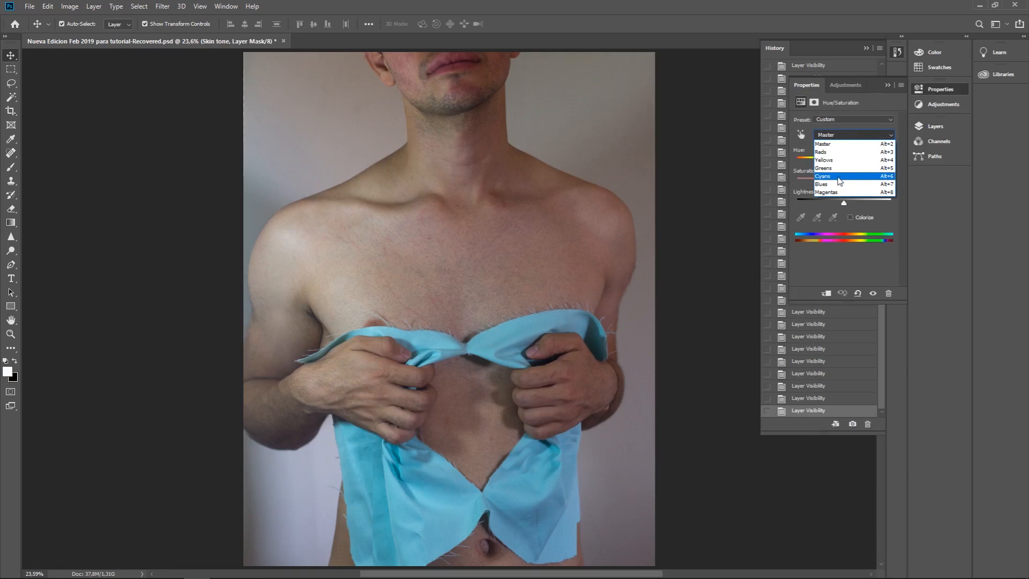
click(832, 178)
click(846, 159)
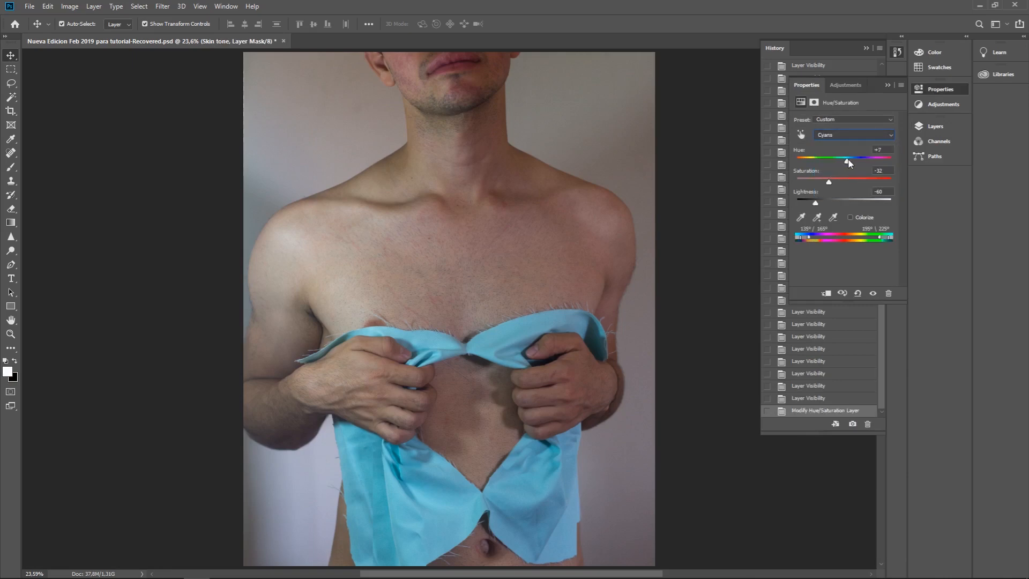
click(935, 126)
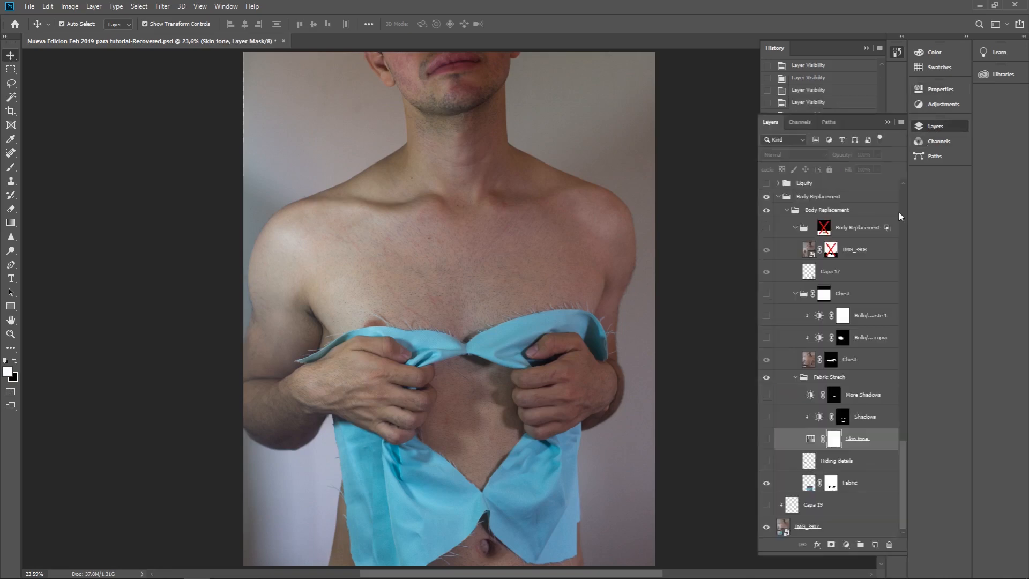
Show the Skin tone layer and try a Cyans hue of +9 on the fabric.
click(769, 440)
double_click(810, 438)
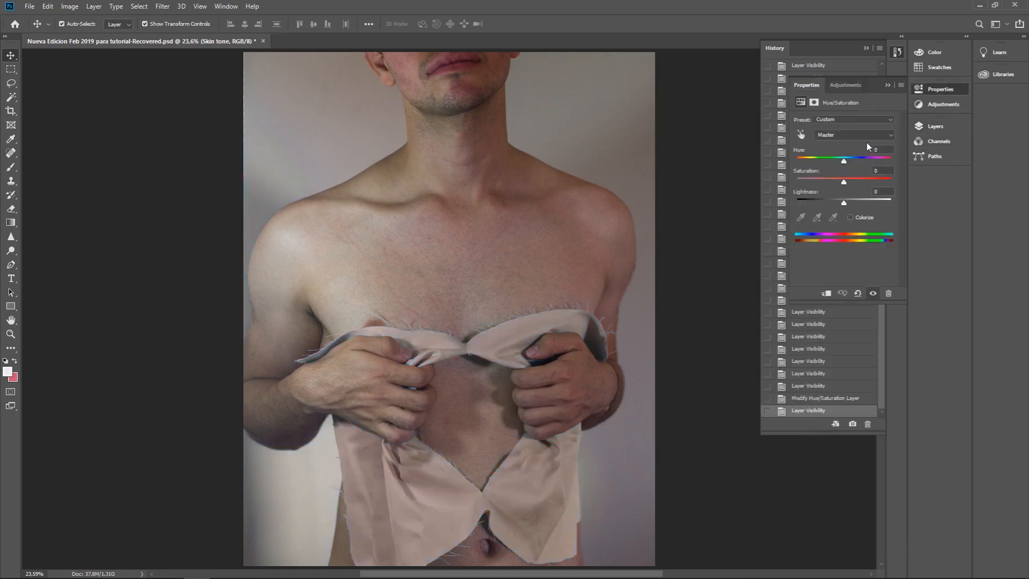
click(853, 135)
click(837, 180)
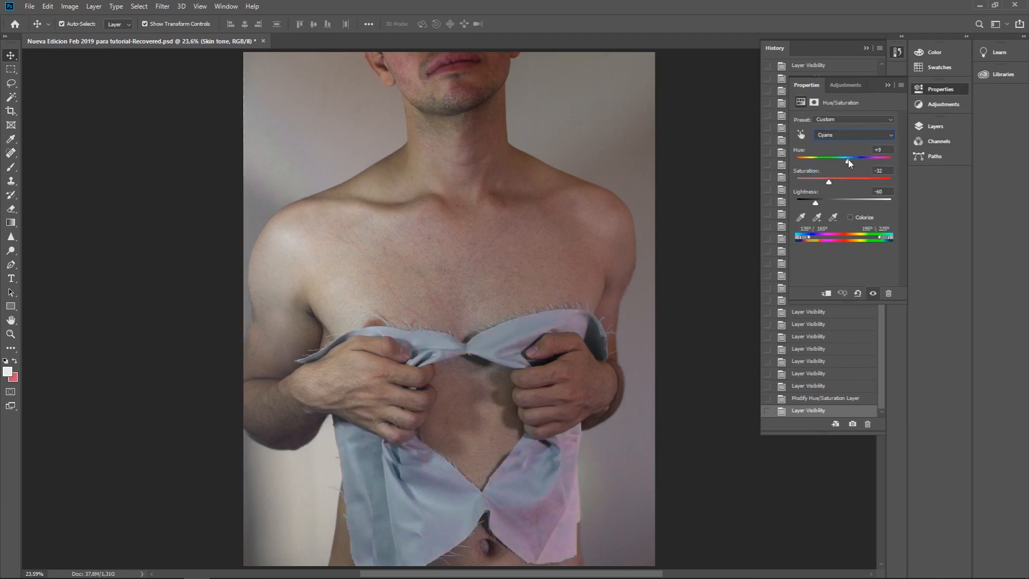
click(935, 127)
Show the Shadows and More Shadows adjustment layers in the Fabric Strech group.
click(766, 417)
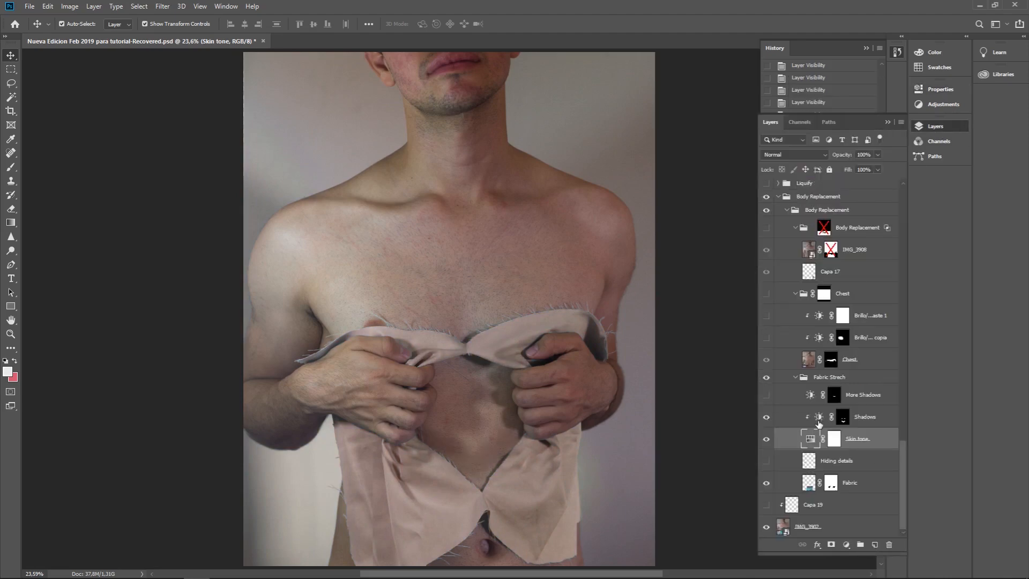
click(767, 396)
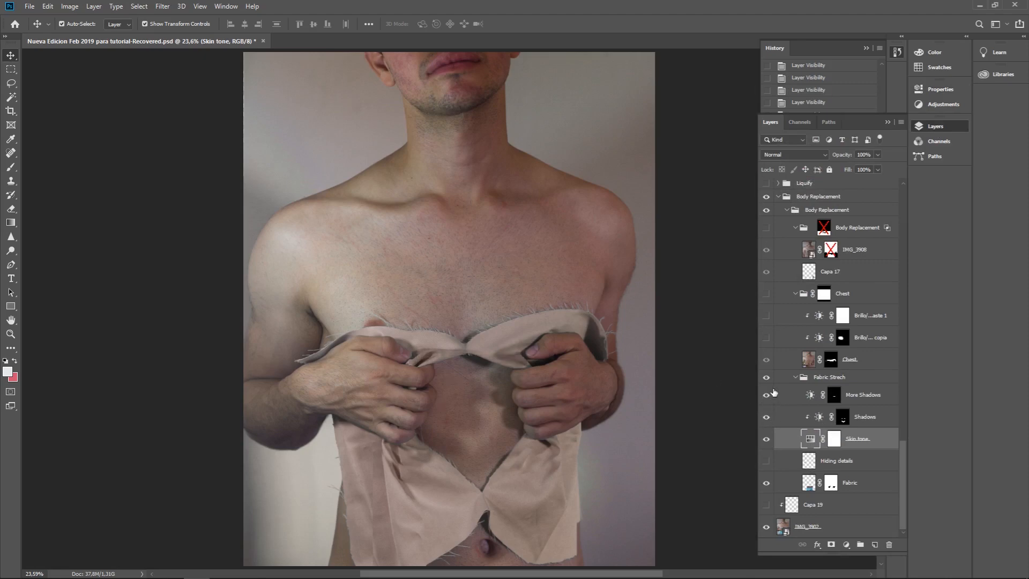
drag(903, 460, 906, 467)
Preview the inner Body Replacement group briefly and show the Chest group.
click(766, 227)
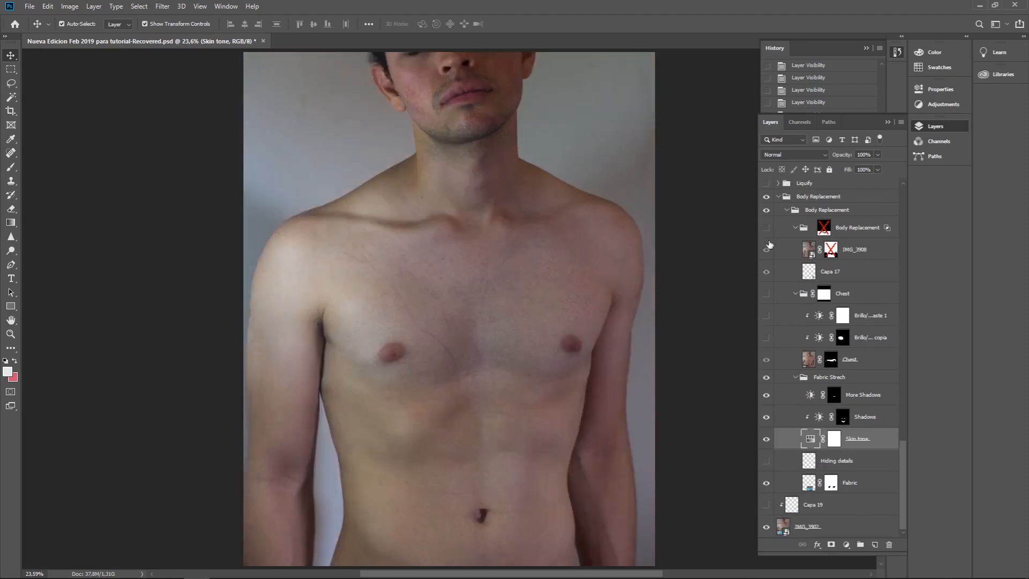
click(766, 227)
click(766, 294)
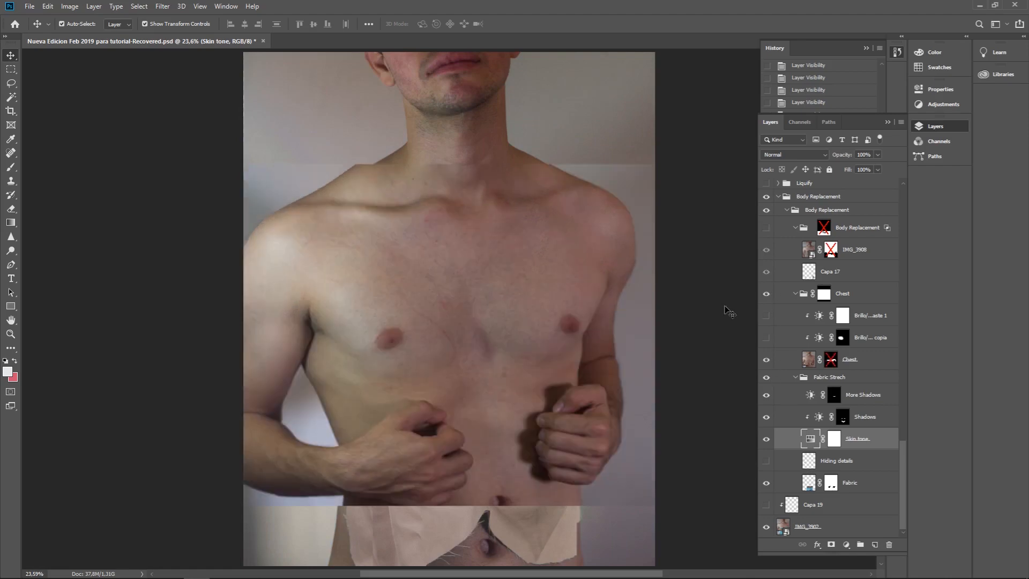
click(766, 294)
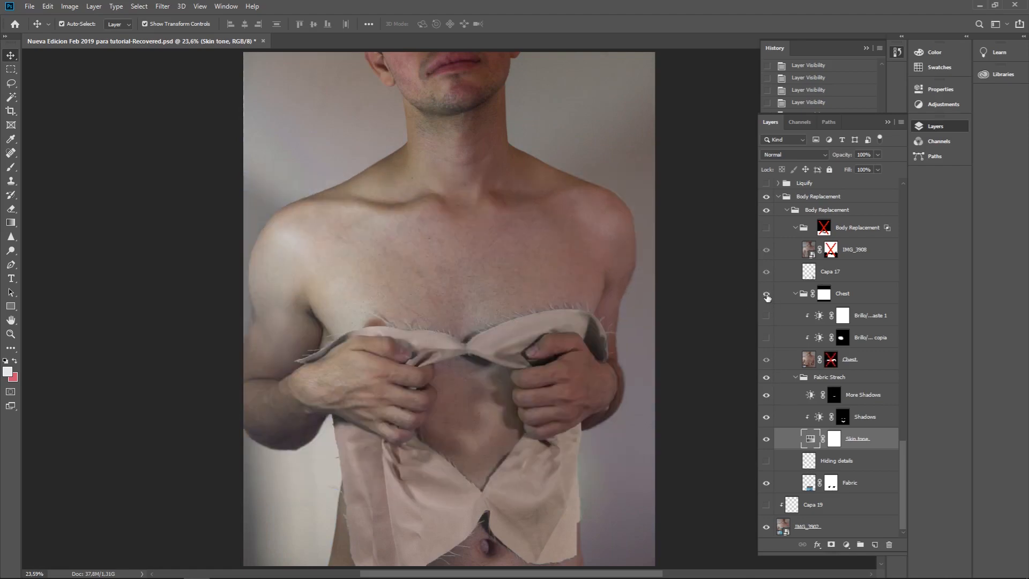
click(766, 294)
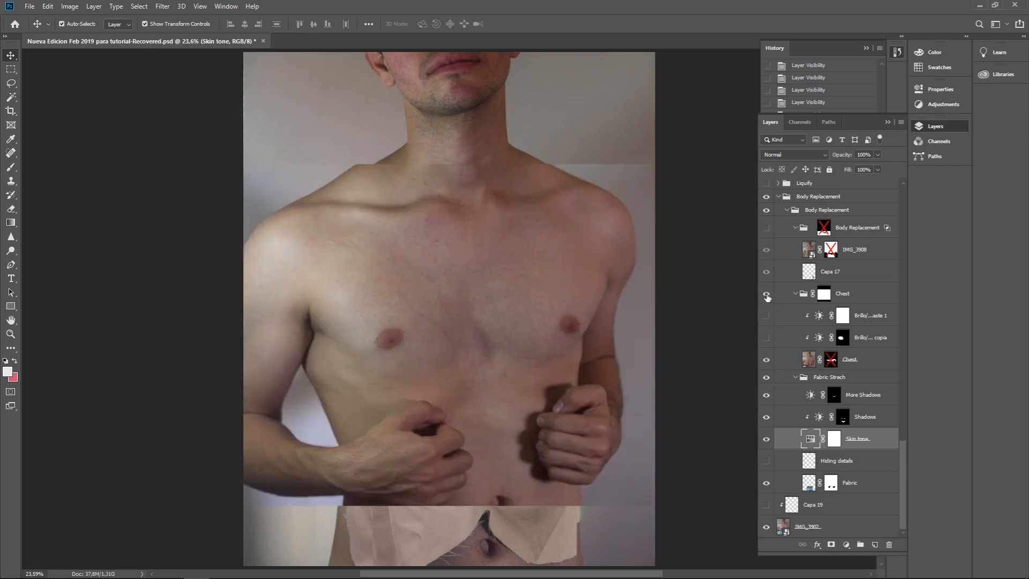
Enable the Chest layer's mask and compare the image with that layer hidden and shown.
shift+click(831, 361)
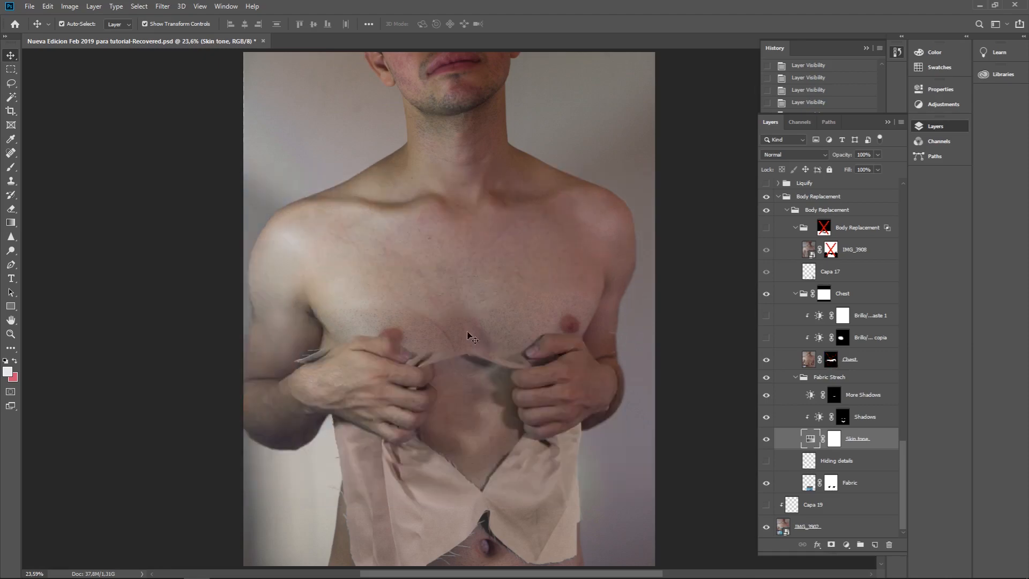
click(767, 360)
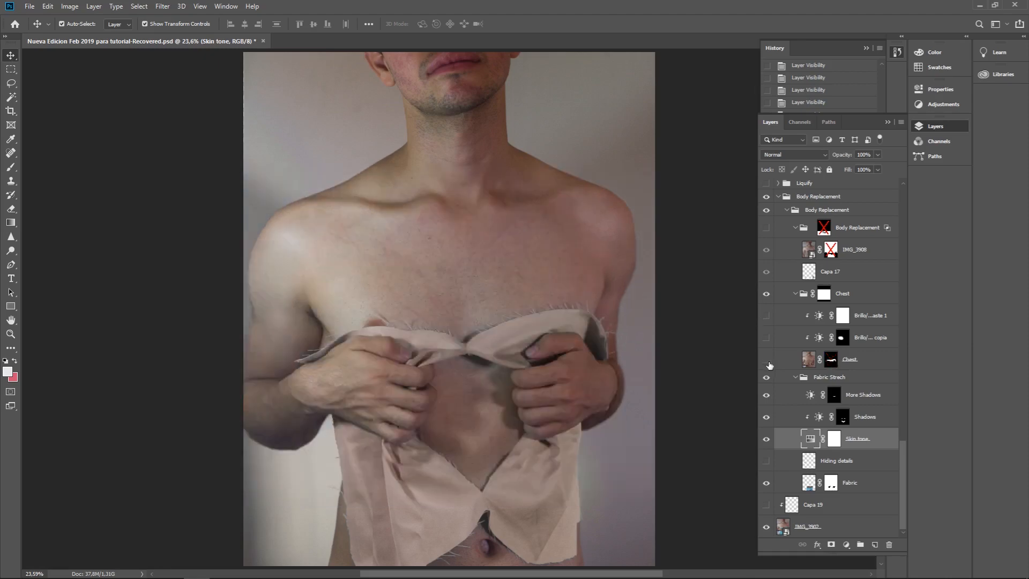
click(766, 361)
click(767, 360)
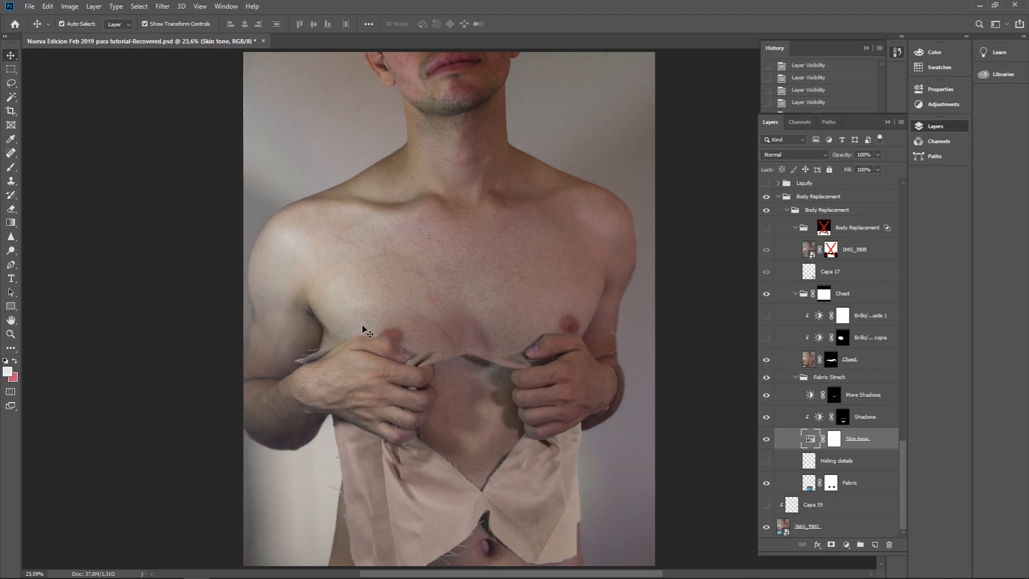
Check the effect of the Chest group and its two clipped Brillo/contraste layers, and collapse the group.
click(766, 338)
click(766, 338)
click(766, 317)
click(766, 320)
click(795, 293)
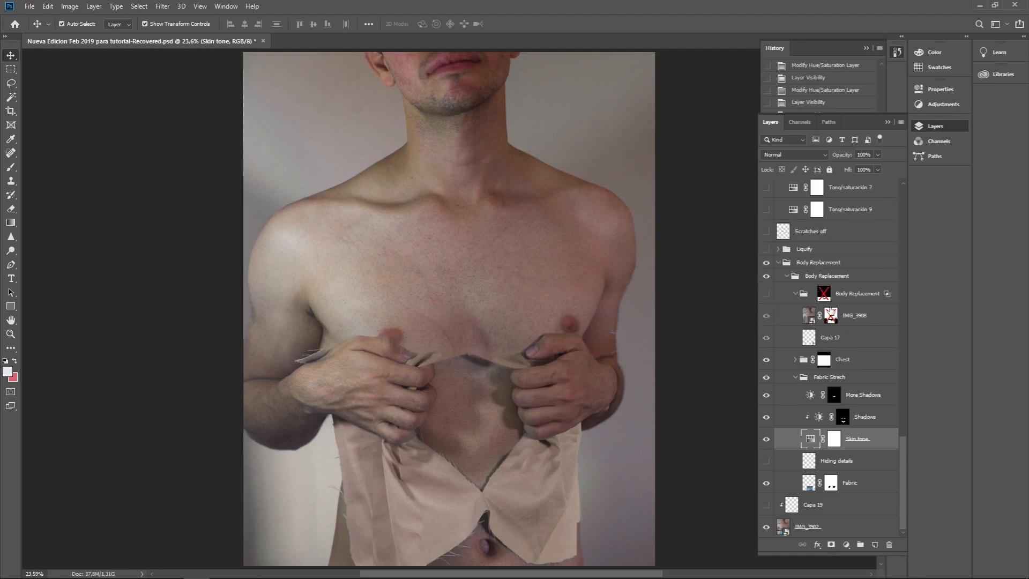
click(767, 360)
click(766, 360)
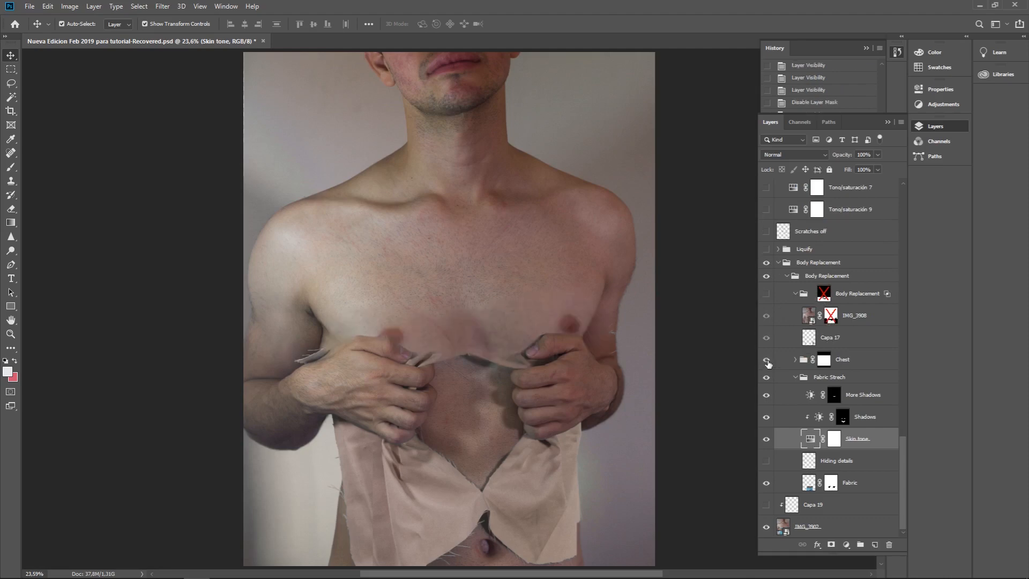
Show the Hiding details layer and enable the masks of the inner Body Replacement group and its IMG_3908 layer.
click(767, 463)
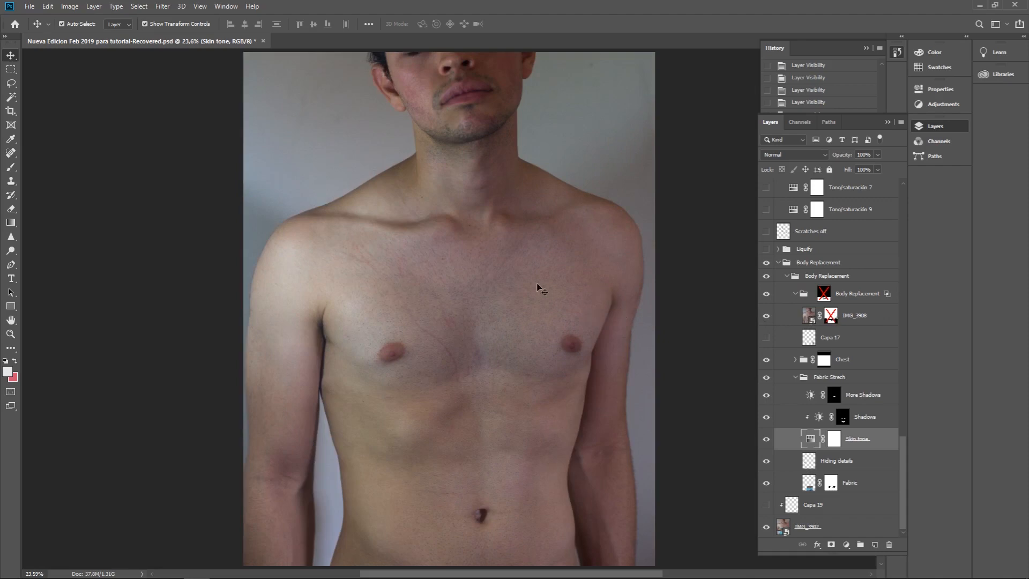
shift+click(827, 298)
shift+click(826, 297)
shift+click(825, 298)
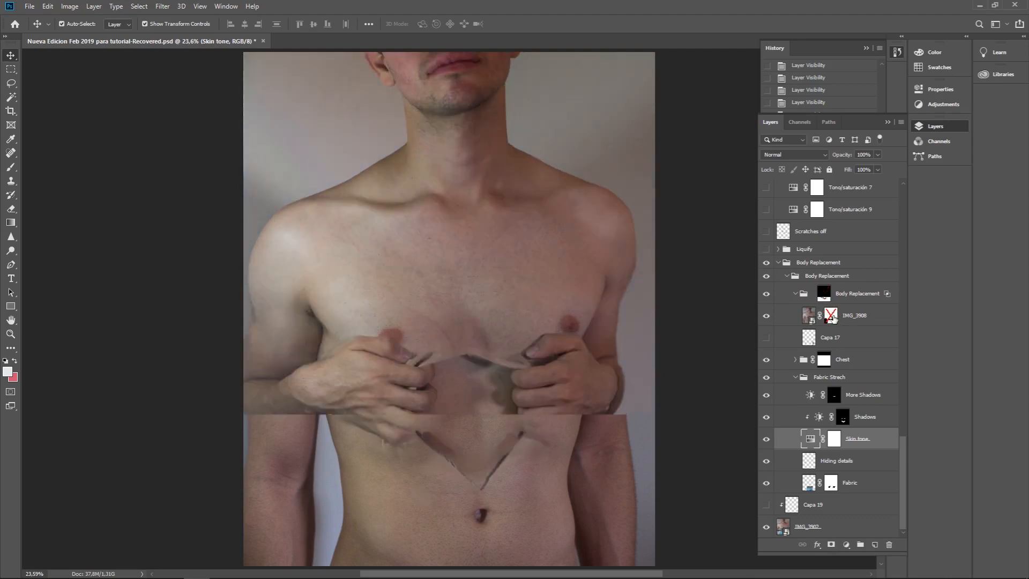
shift+click(830, 318)
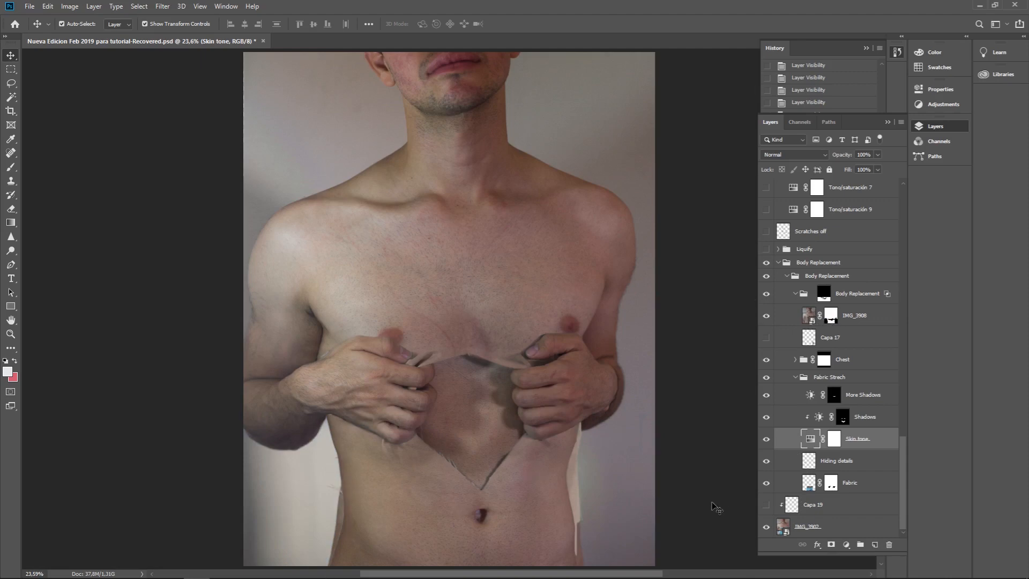
Compare the composite with the base photo alone, and show the Capa 17 layer with the Clone Stamp tool selected.
alt+click(765, 528)
alt+click(765, 528)
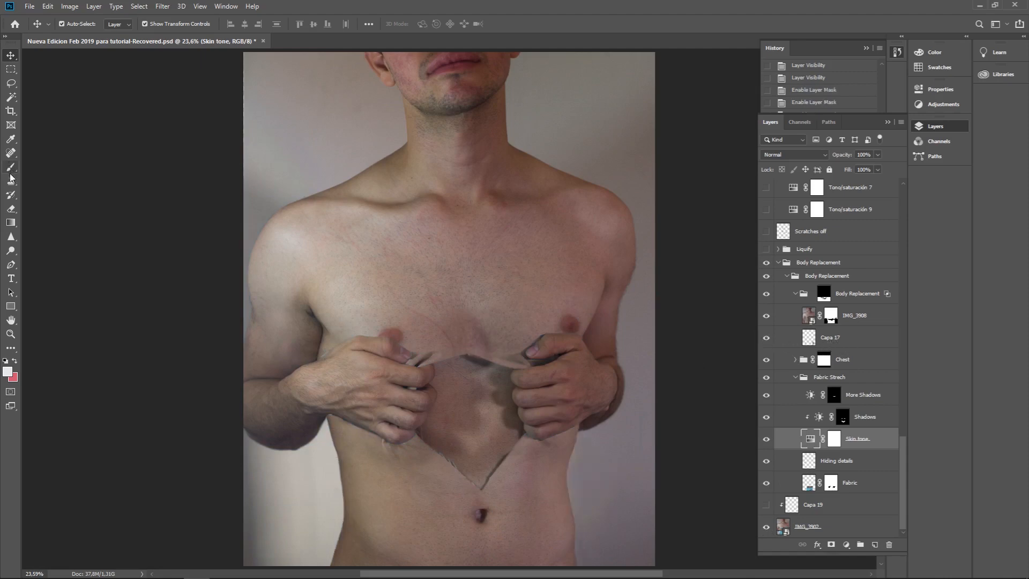
key(s)
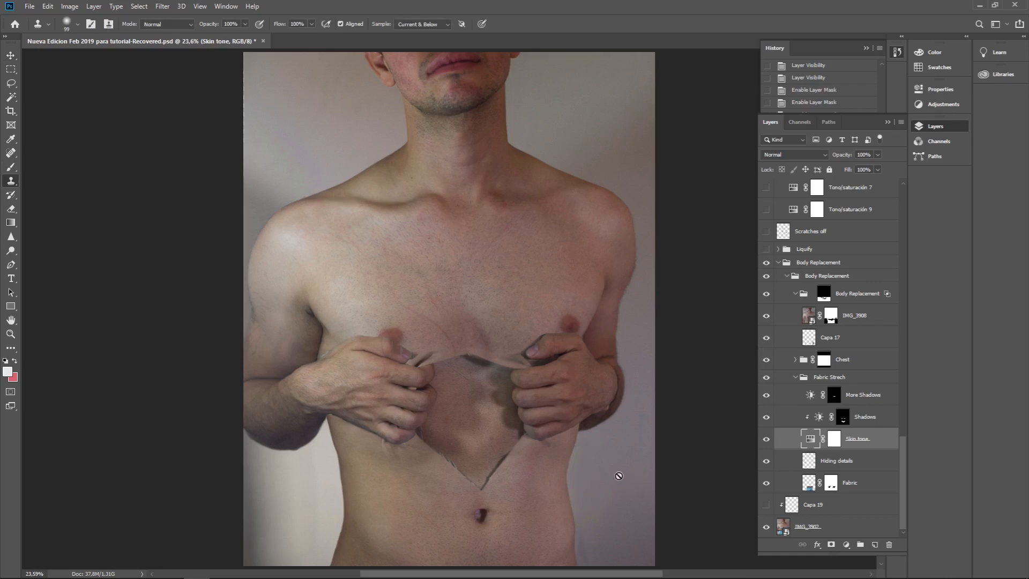
click(766, 338)
click(774, 340)
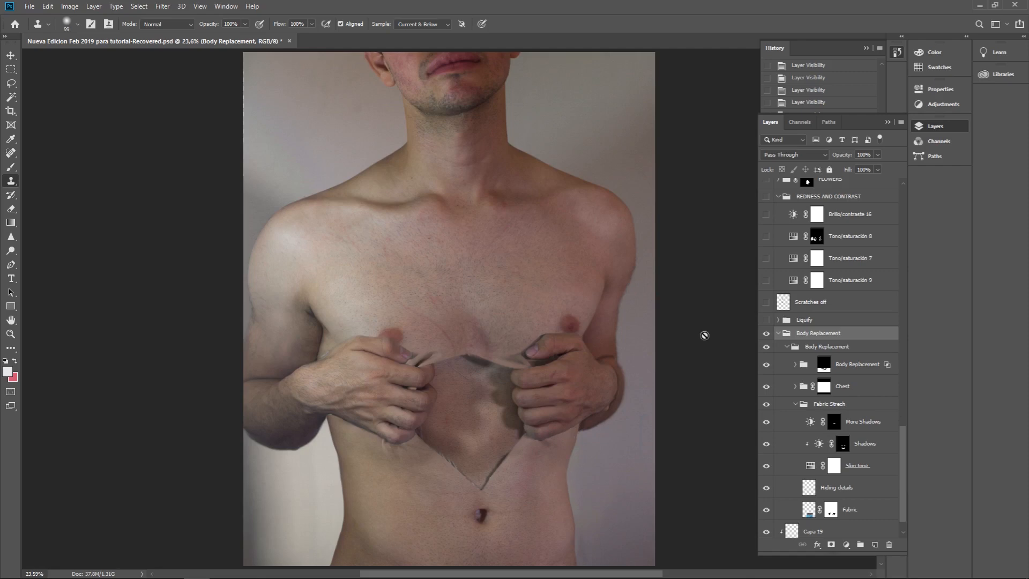
Collapse the Body Replacement group, and show and expand the Liquify group.
click(778, 333)
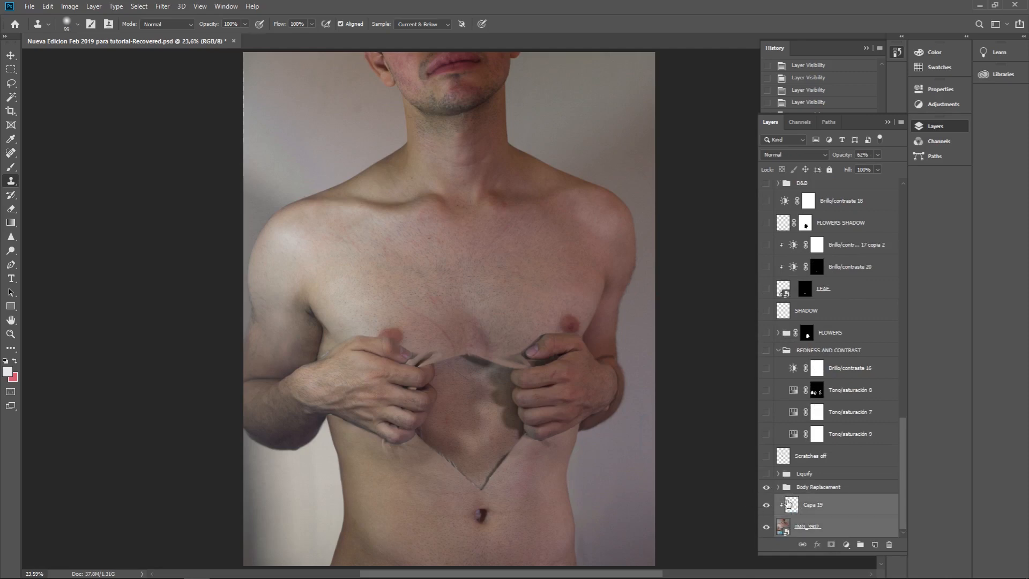
click(778, 473)
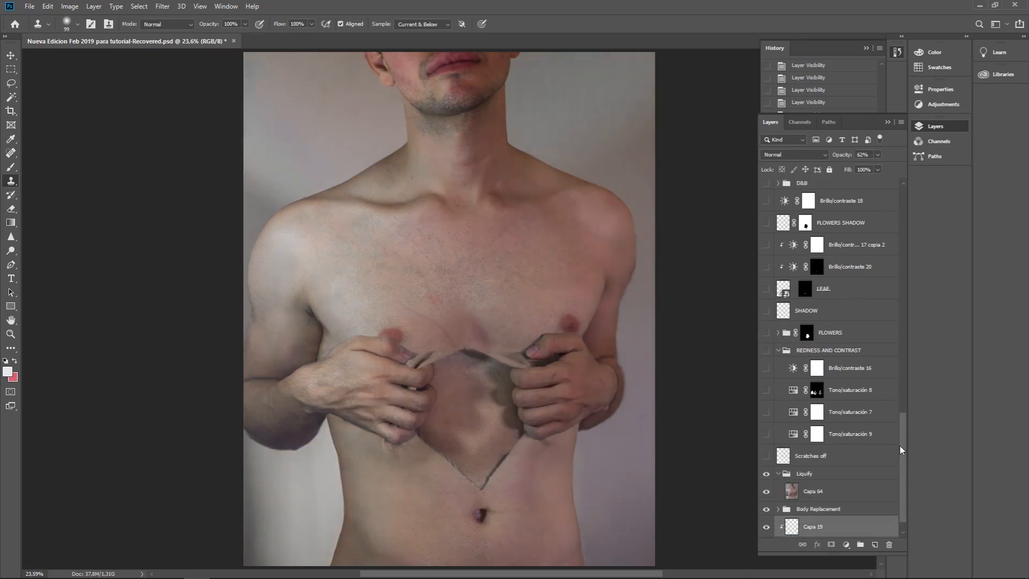
scroll(898, 449, down, 1)
Compare the torn skin edge with the Liquify group's Capa 64 layer hidden and shown.
click(767, 470)
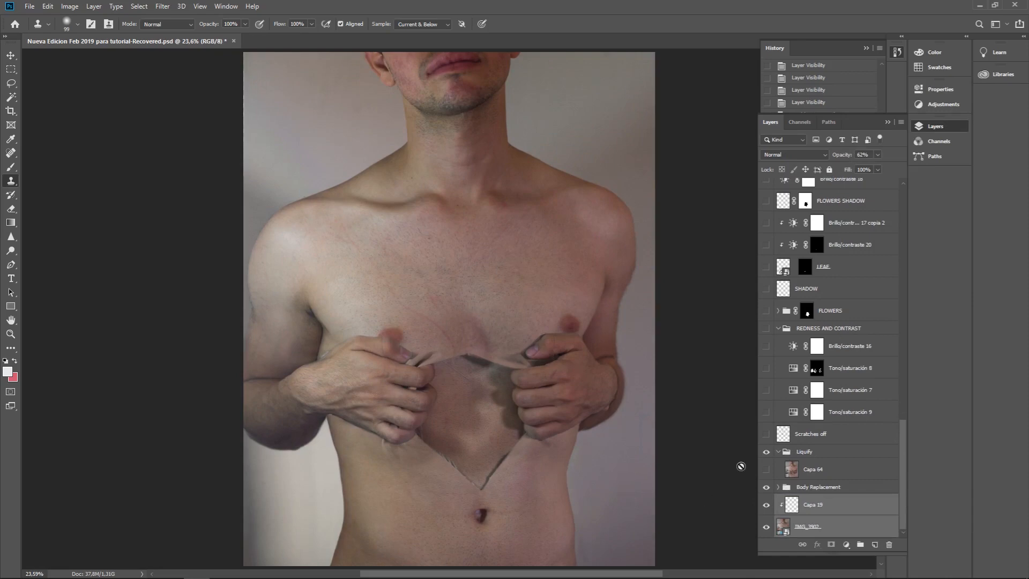
click(768, 470)
click(768, 470)
click(767, 470)
click(767, 470)
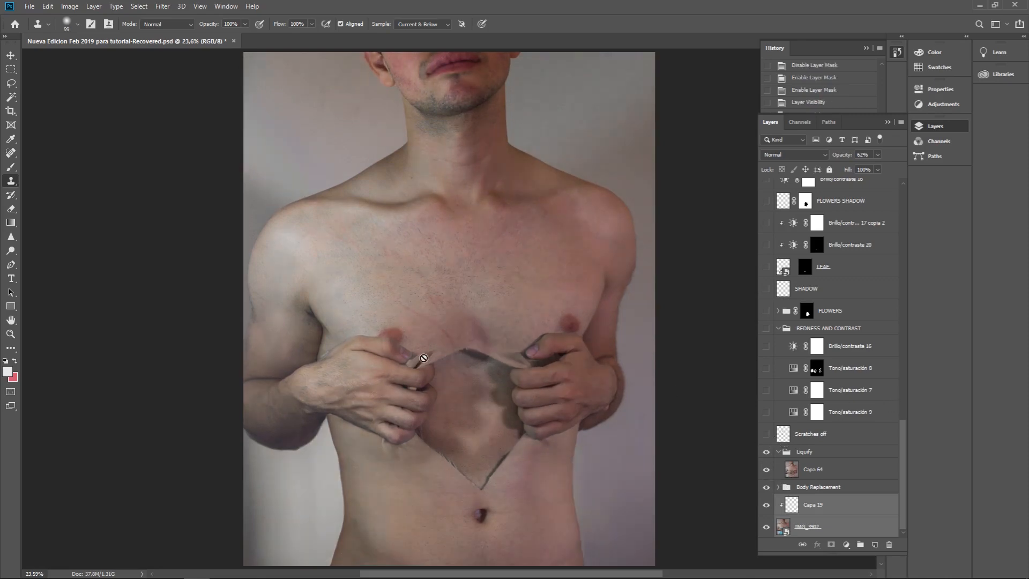
key(z)
scroll(465, 339, up, 1)
scroll(466, 340, down, 1)
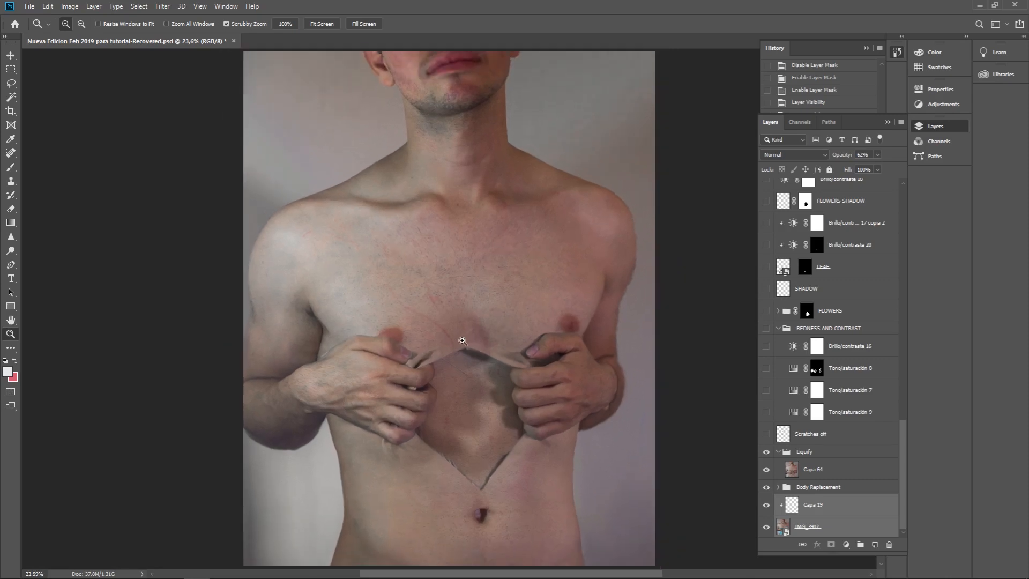
click(319, 25)
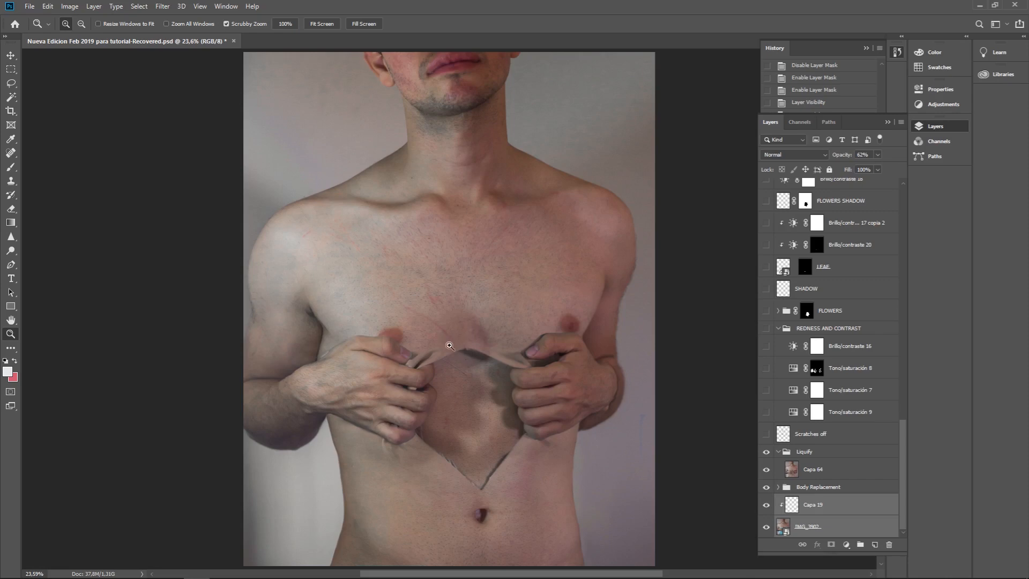
Show and select the Scratches off layer and choose the Spot Healing Brush for the chest area.
click(765, 434)
click(11, 153)
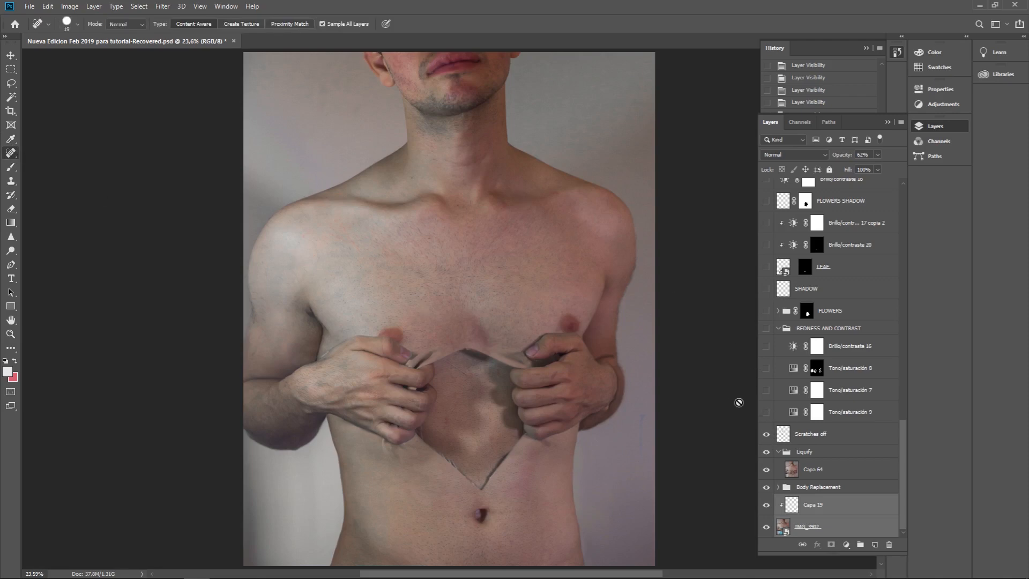
click(789, 436)
key(z)
click(401, 245)
click(10, 152)
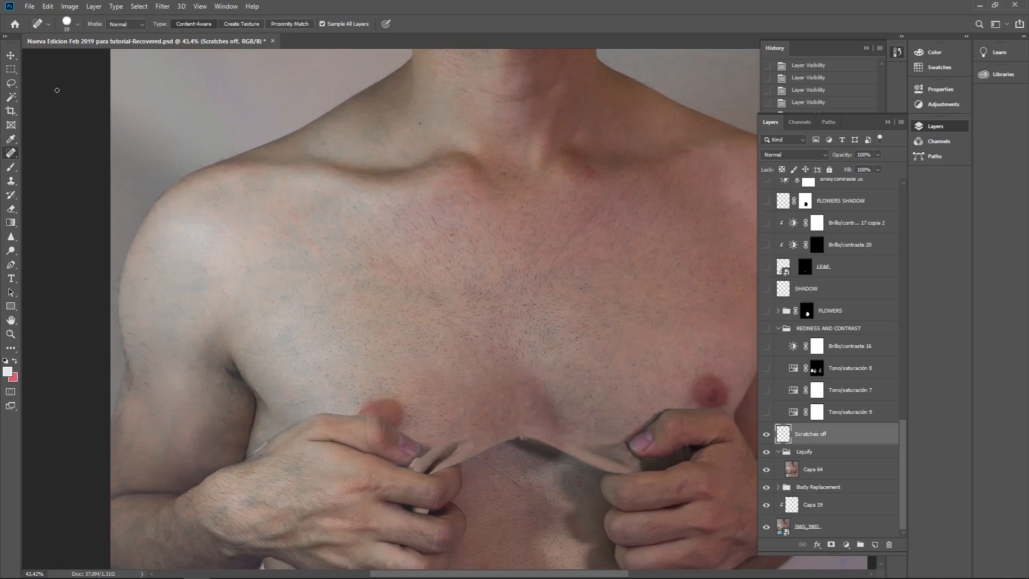
drag(573, 222, 509, 228)
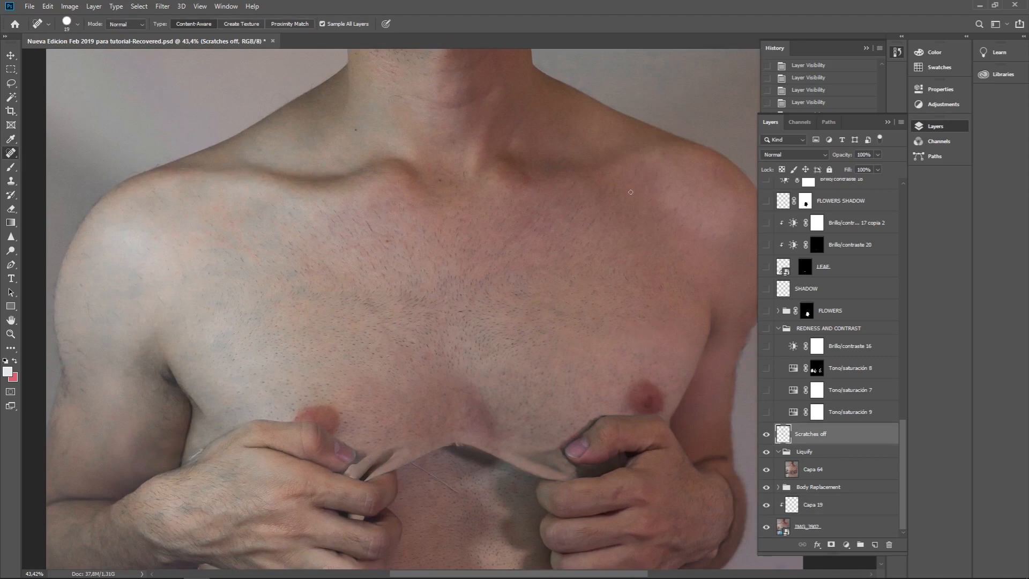
Show the REDNESS AND CONTRAST group together with its Tono/saturación 9, 7 and 8 layers over the whole image.
drag(576, 341, 585, 305)
key(z)
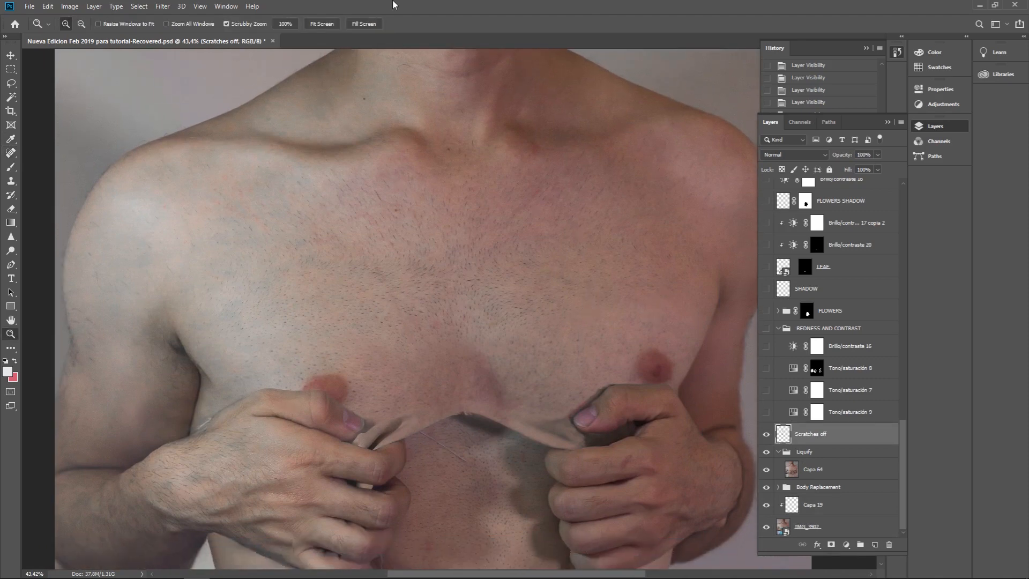
click(311, 27)
key(j)
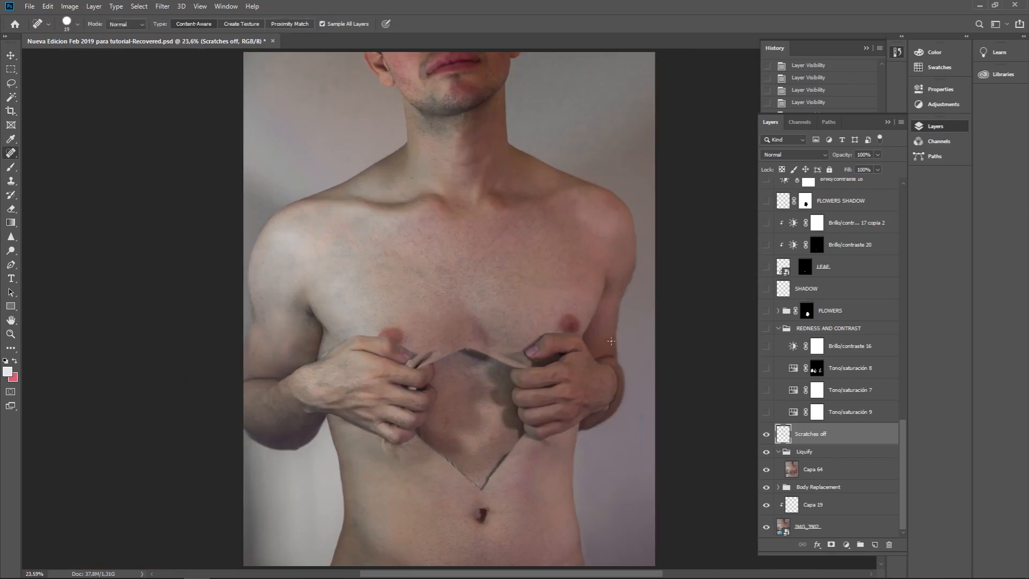
click(766, 328)
click(766, 411)
click(766, 391)
click(766, 368)
Open the Tono/saturación 9 settings, try shifting the Master hue, and undo the shift.
double_click(793, 412)
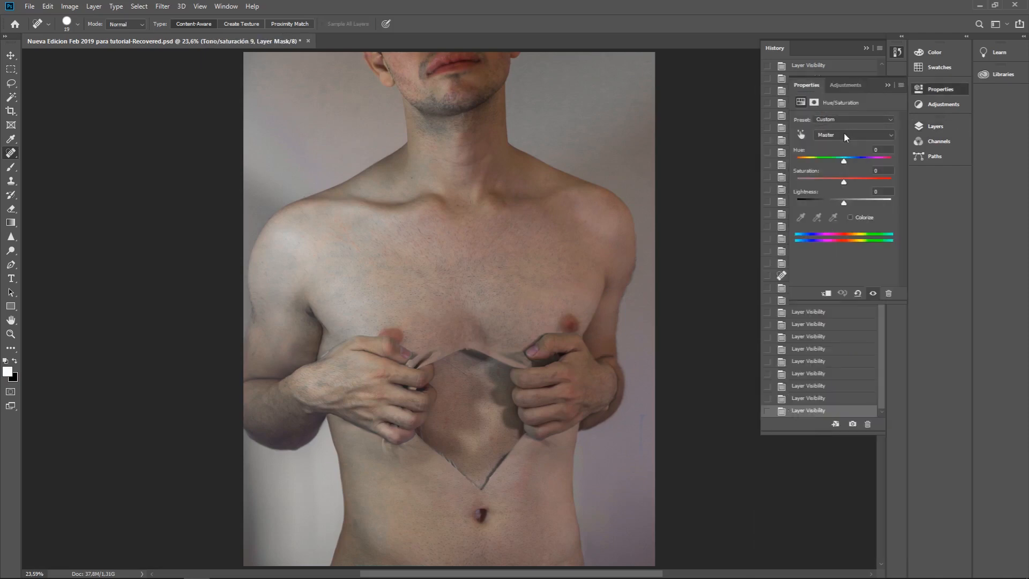
drag(832, 161, 844, 161)
key(ctrl+z)
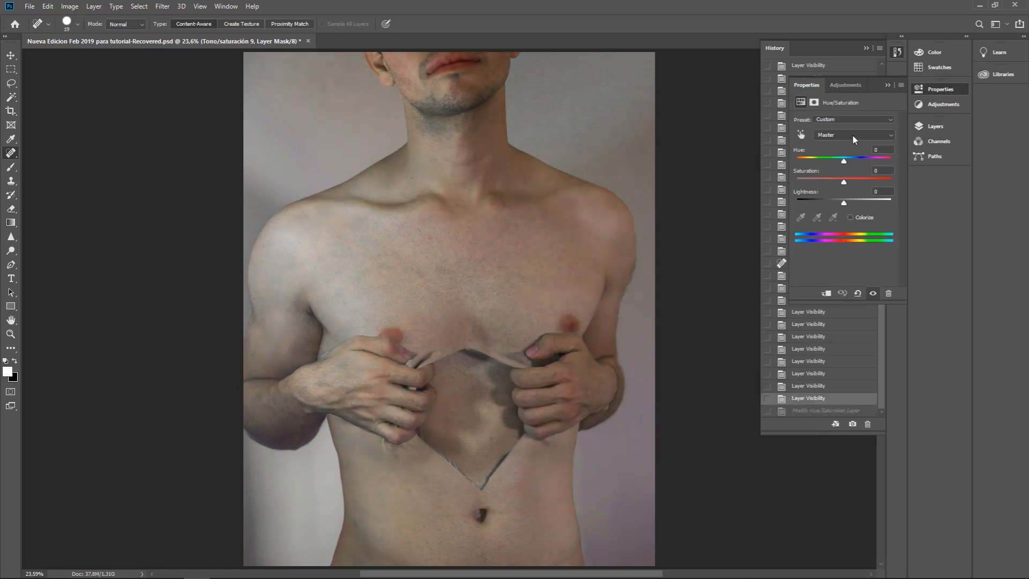
Try different hue values for the Reds in Tono/saturación 9, including -9, and undo the change.
click(853, 137)
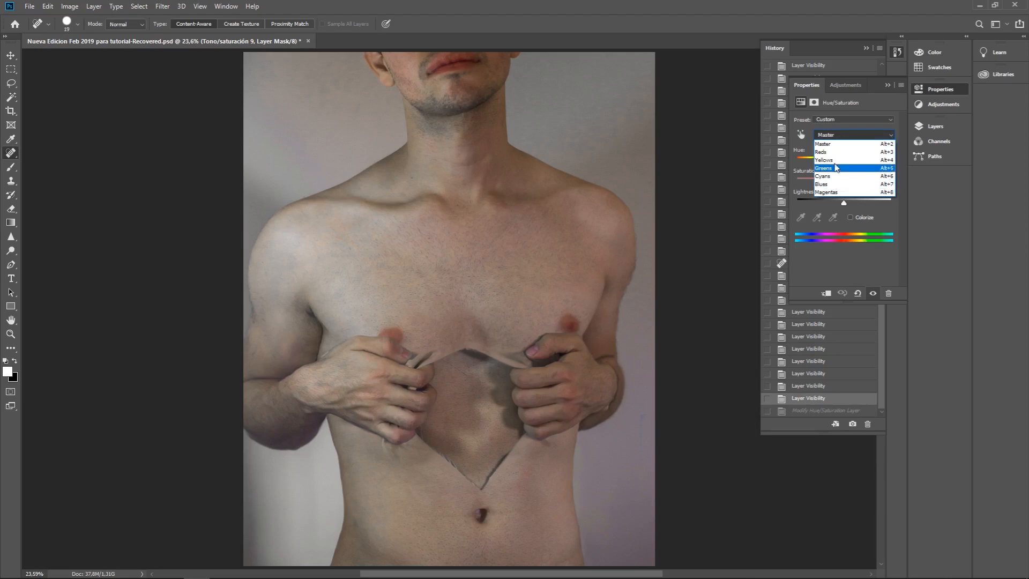
click(836, 153)
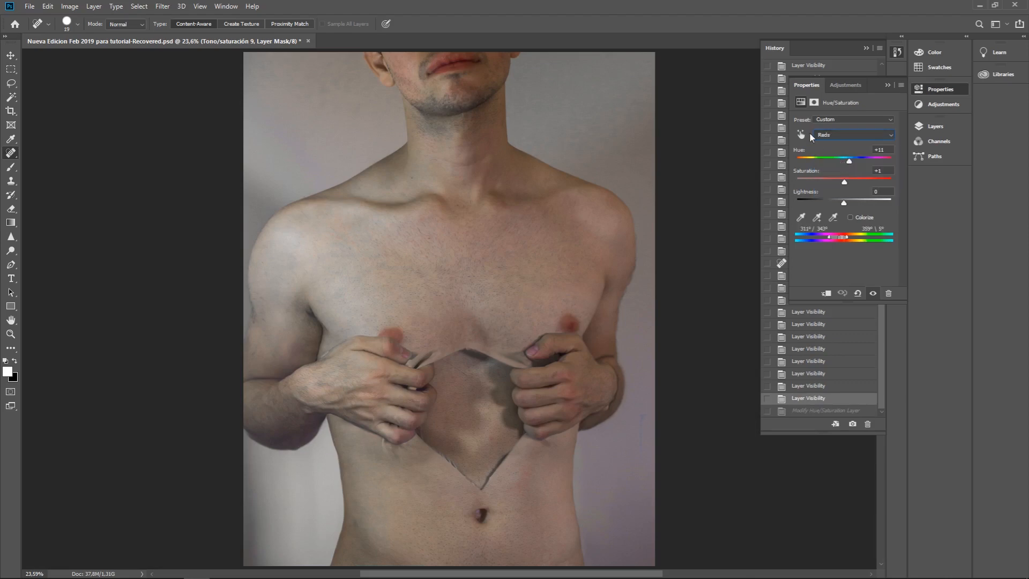
drag(843, 162, 840, 161)
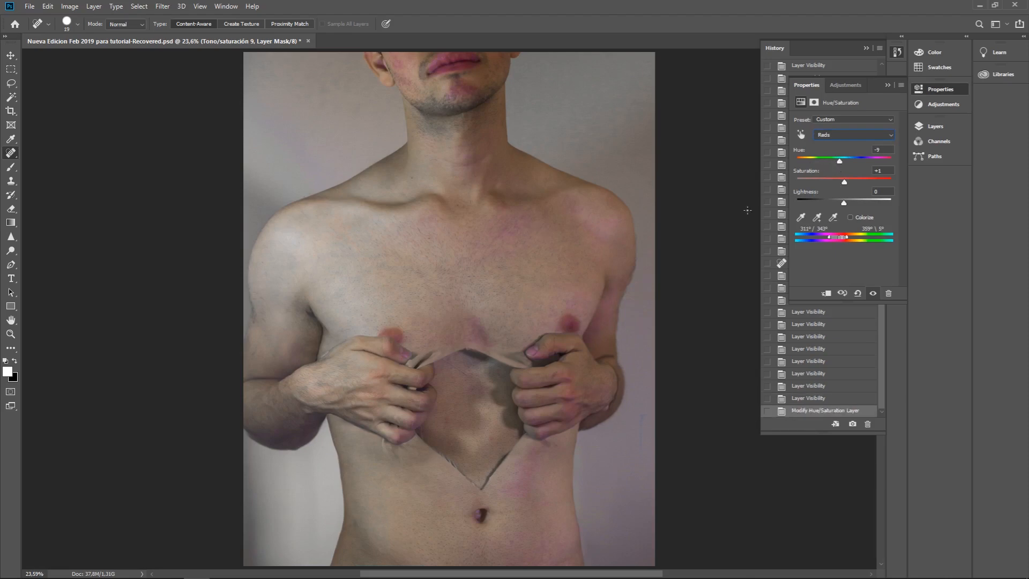
click(845, 163)
drag(845, 164, 853, 164)
key(ctrl+z)
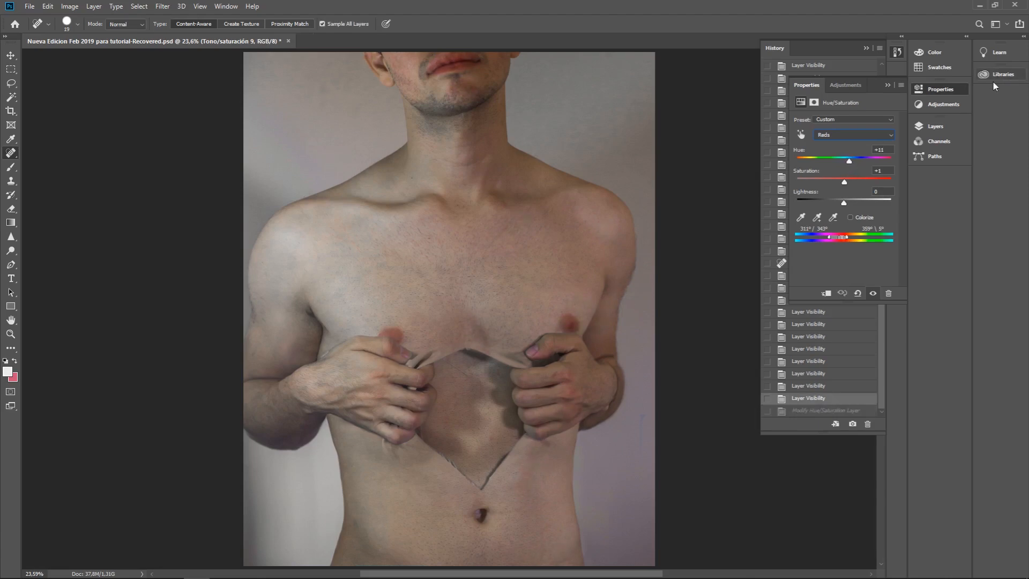
Collapse the REDNESS AND CONTRAST group and put it in a new group with Scratches off, Liquify and Body Replacement.
click(935, 127)
click(793, 371)
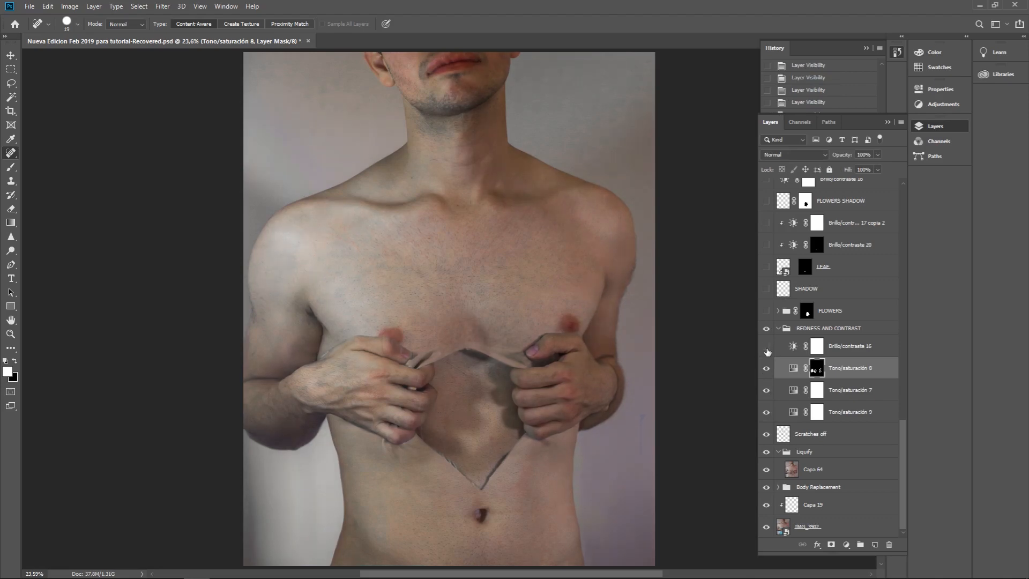
click(778, 328)
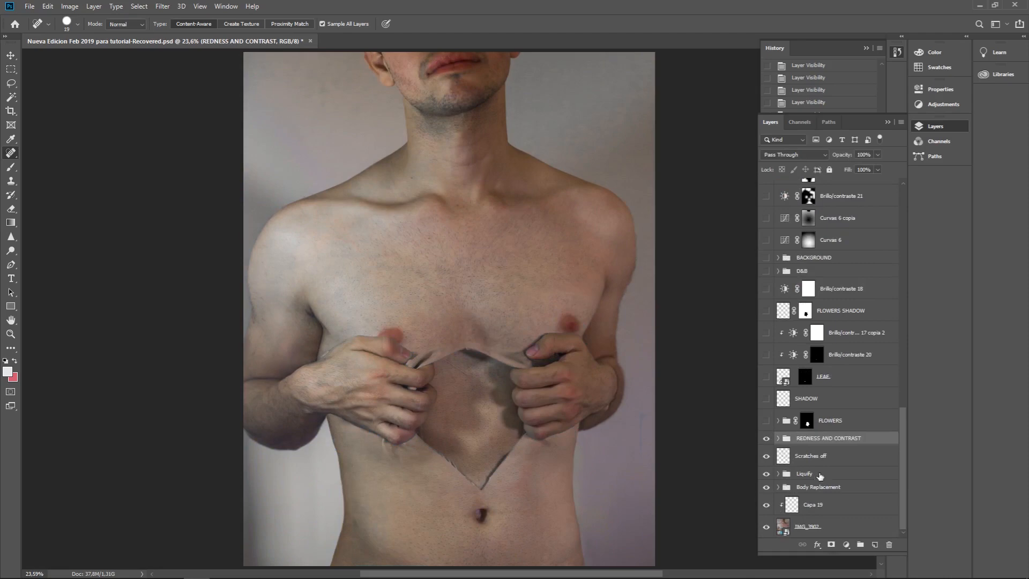
shift+click(824, 487)
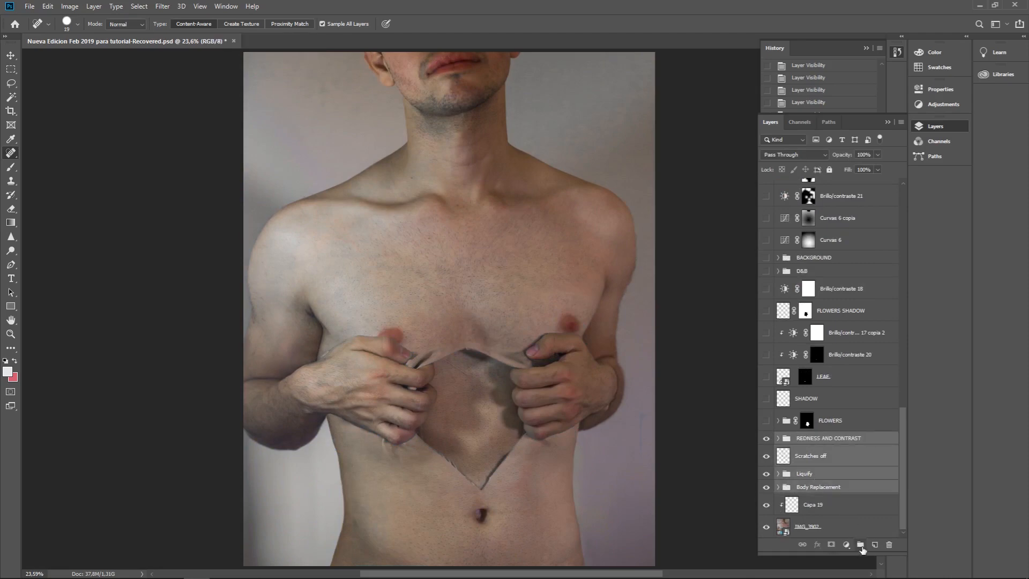
click(860, 544)
Compare the original fabric photo with the retouched body by hiding and showing Group 1.
click(766, 487)
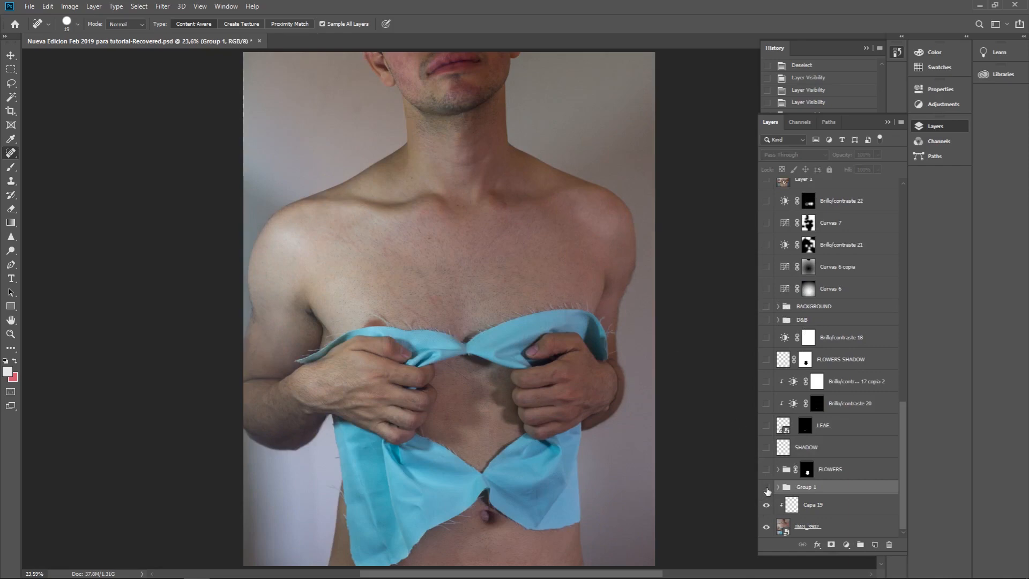
click(766, 488)
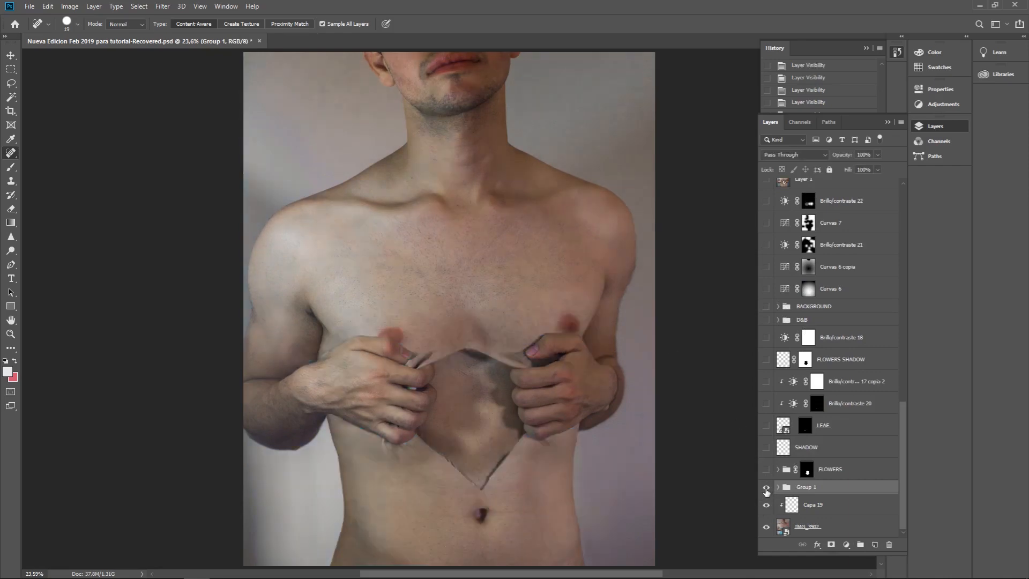
click(767, 488)
click(767, 488)
Show the FLOWERS group inside the torn chest opening and expand it.
click(768, 472)
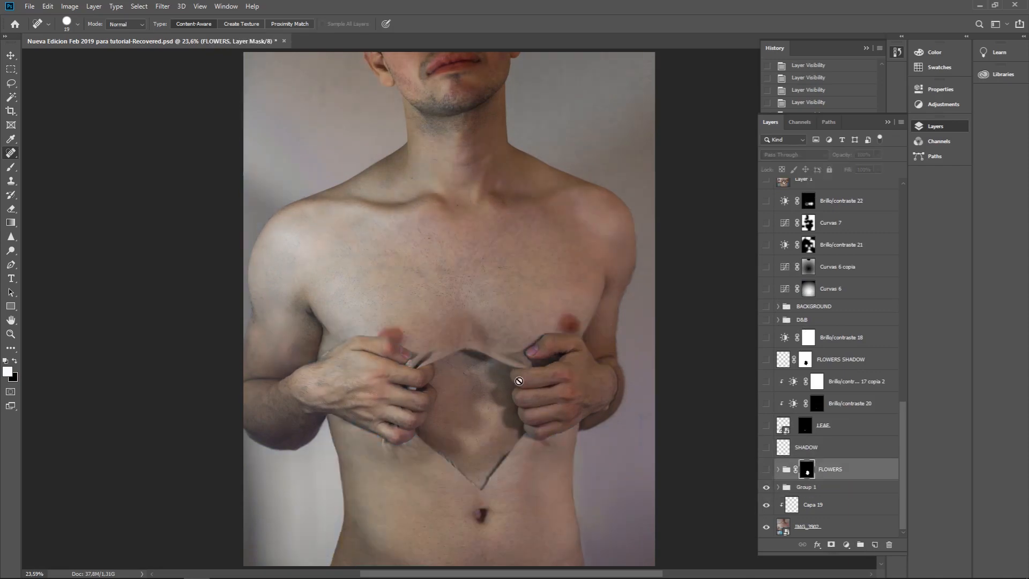
click(766, 469)
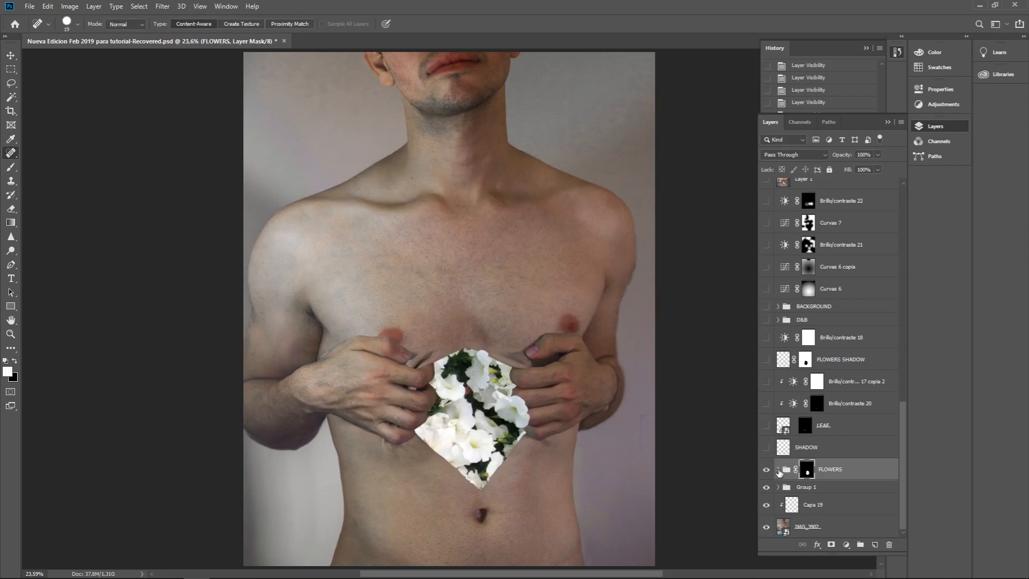
click(778, 470)
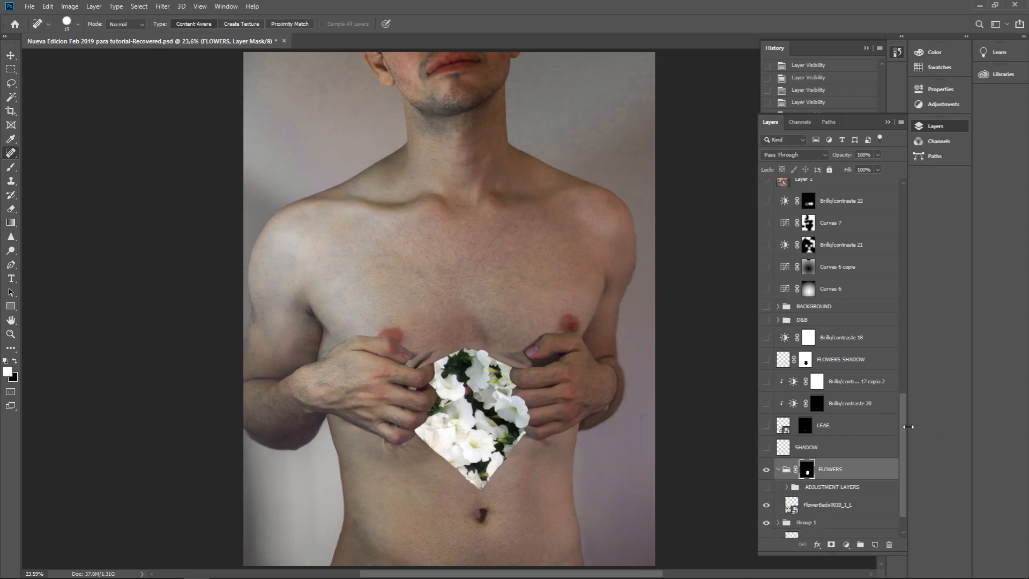
Compare the flower image with the FLOWERS group's layer mask disabled and enabled.
scroll(884, 429, down, 2)
shift+click(806, 435)
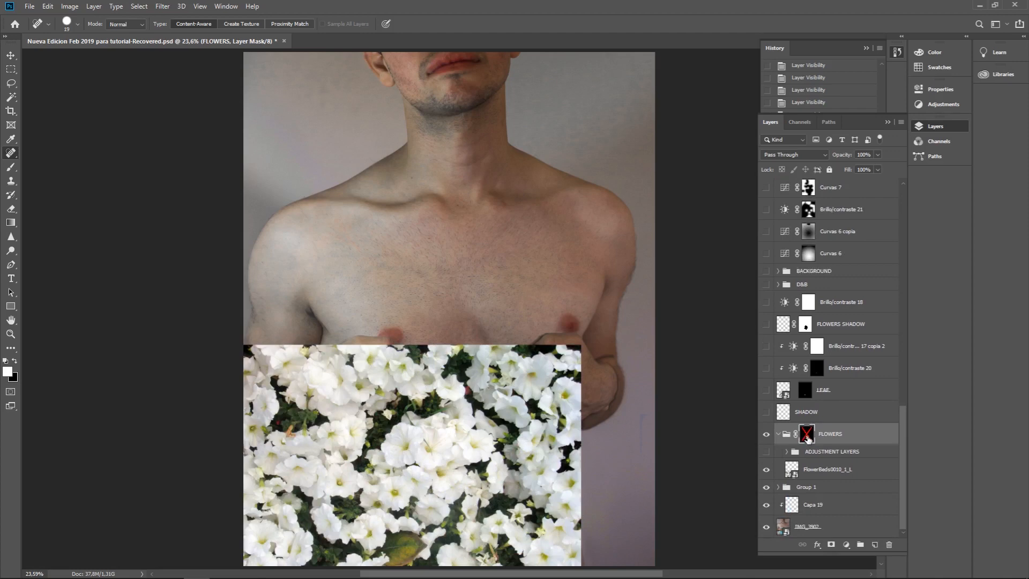
shift+click(807, 435)
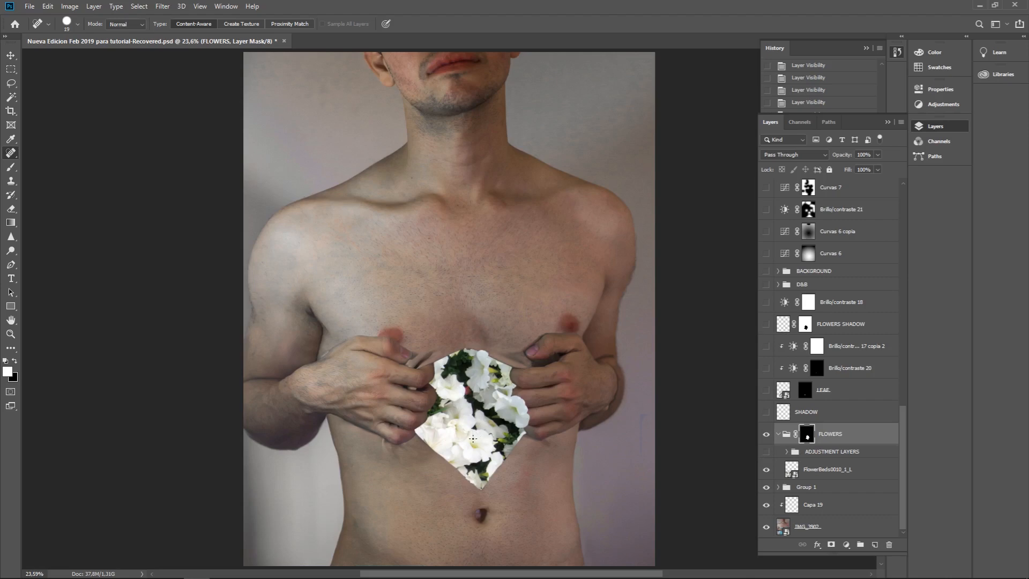
Show and expand the ADJUSTMENT LAYERS group inside FLOWERS.
click(766, 452)
click(786, 451)
drag(902, 424, 902, 476)
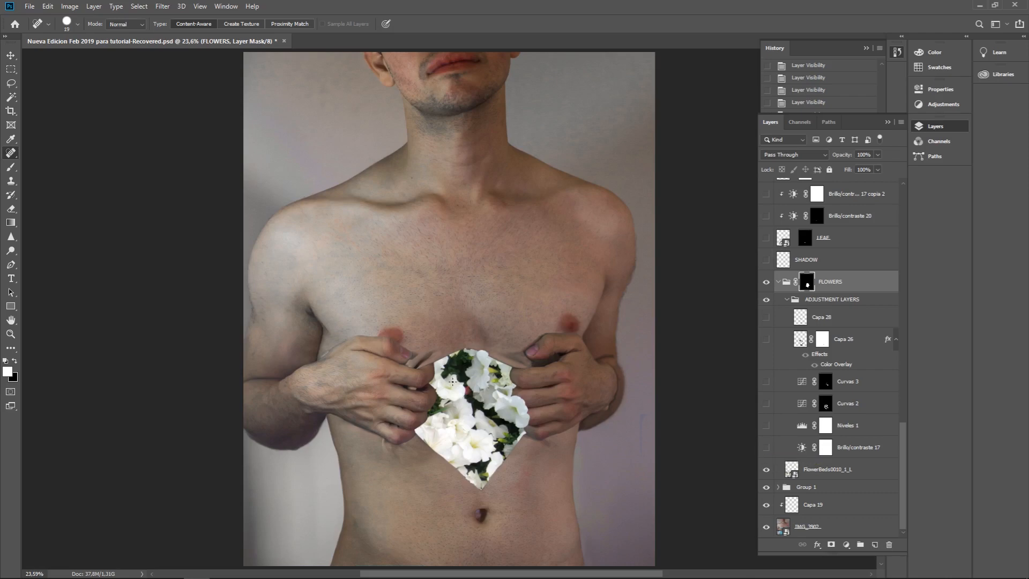
Show the Brillo/contraste 17 layer on the flowers and view its brightness and contrast settings.
click(764, 448)
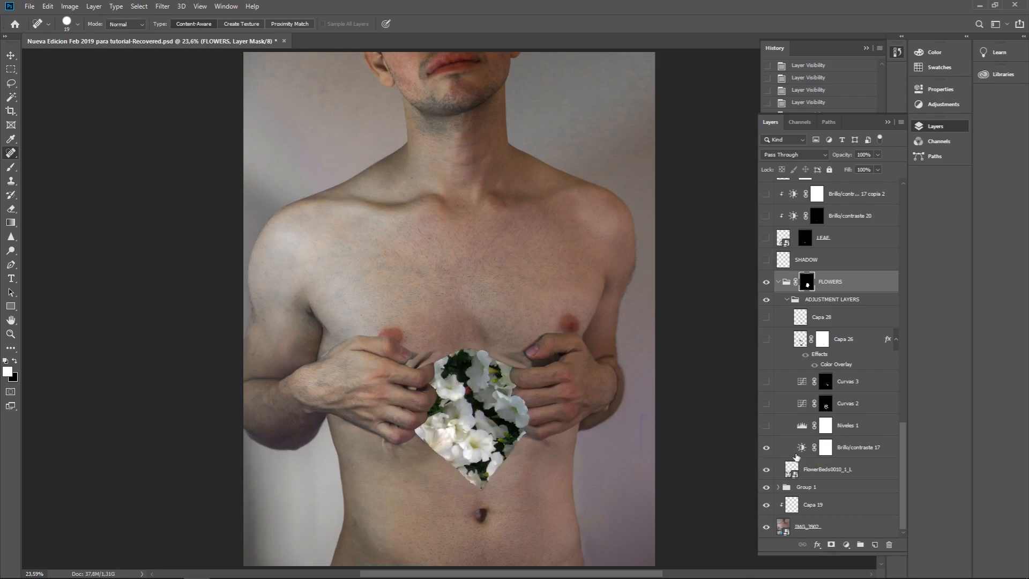
double_click(802, 448)
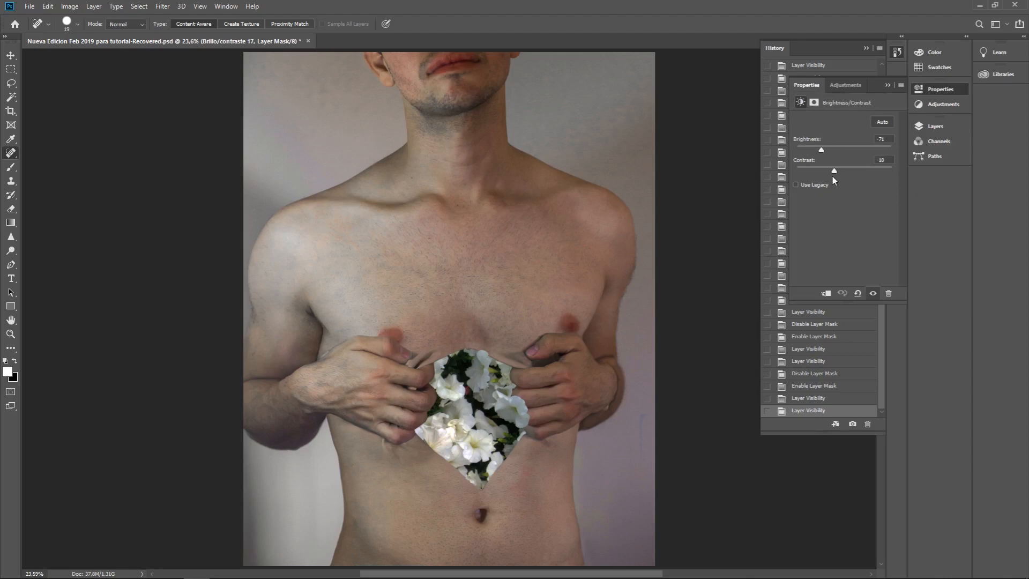
click(943, 129)
Show the Niveles 1 layer, try a black output level of 0 in its settings, and undo that change.
click(766, 425)
double_click(801, 425)
drag(813, 229, 812, 234)
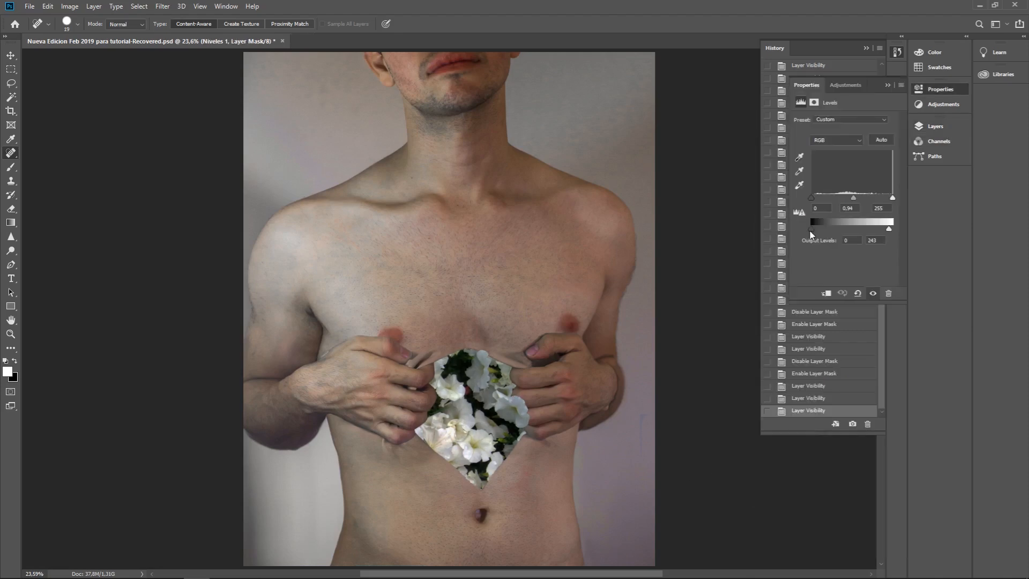
key(ctrl+z)
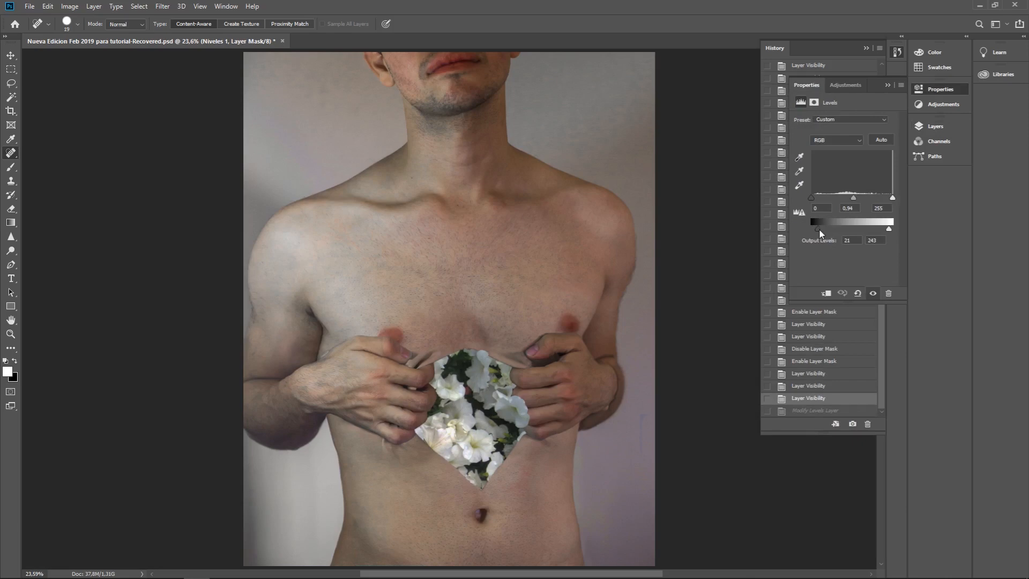
click(886, 83)
click(935, 126)
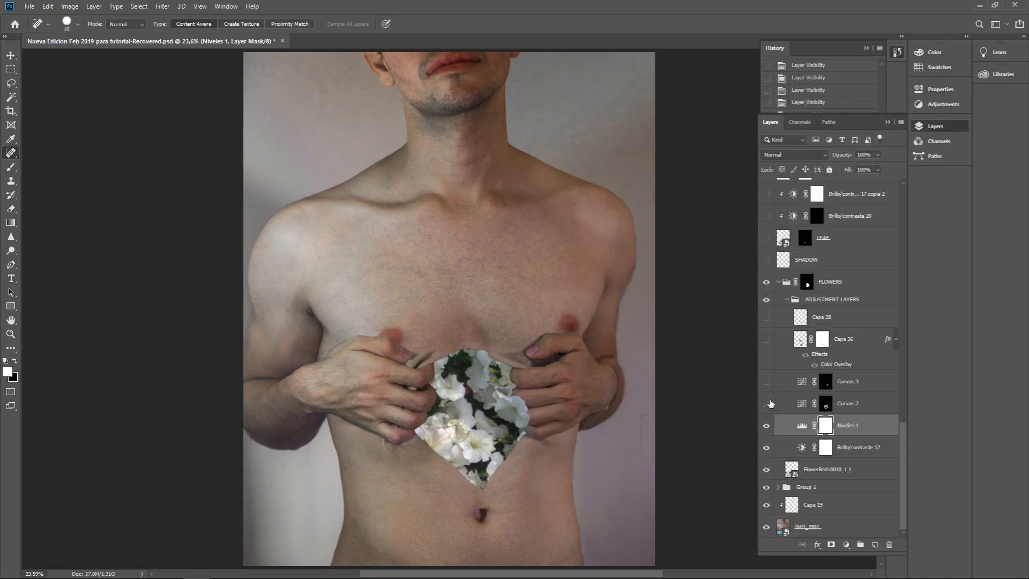
Compare the flowers up close with the Curvas 2 layer hidden and shown, leaving it shown.
click(766, 403)
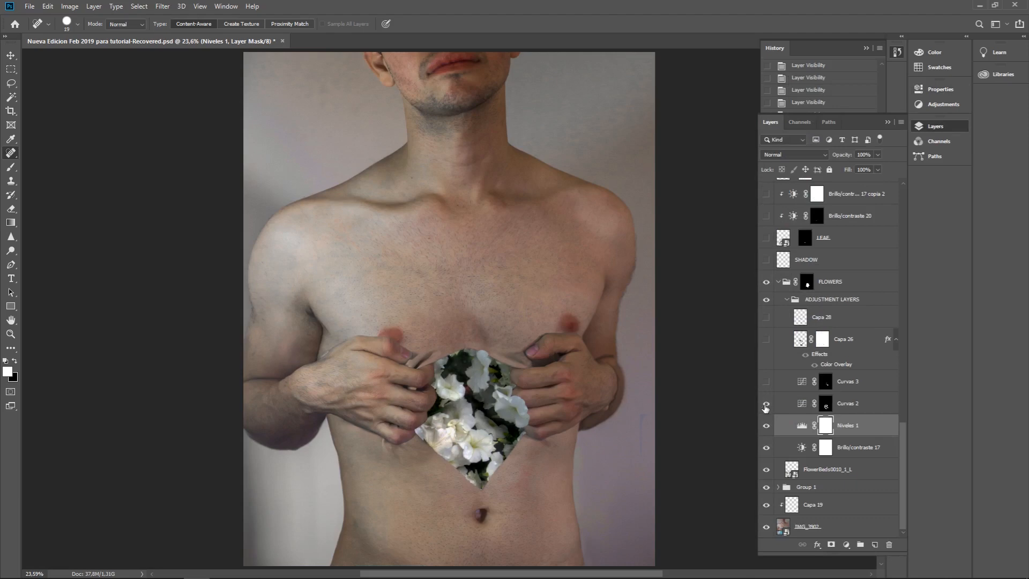
click(765, 403)
key(z)
drag(461, 424, 542, 430)
drag(498, 396, 445, 322)
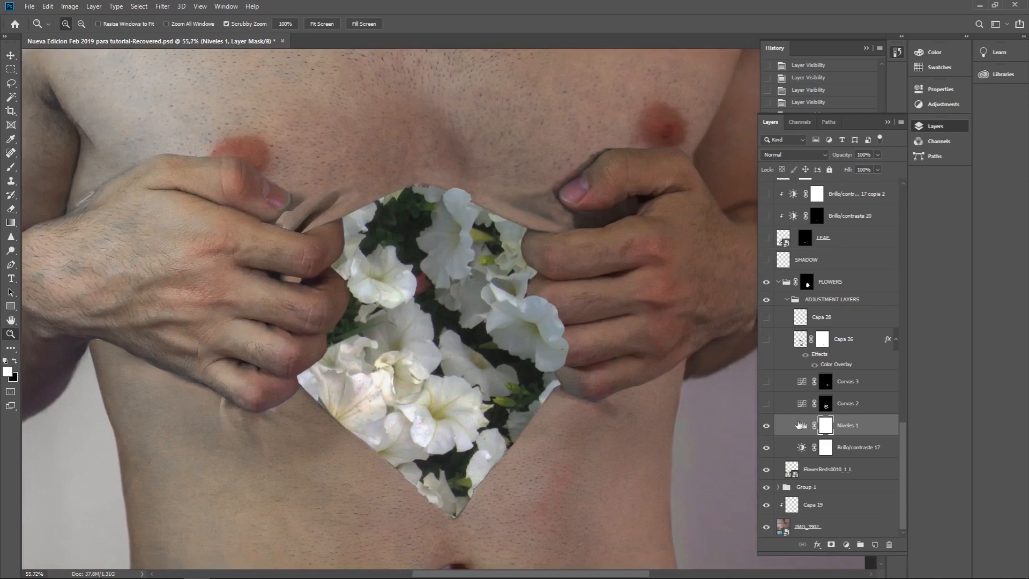
click(766, 405)
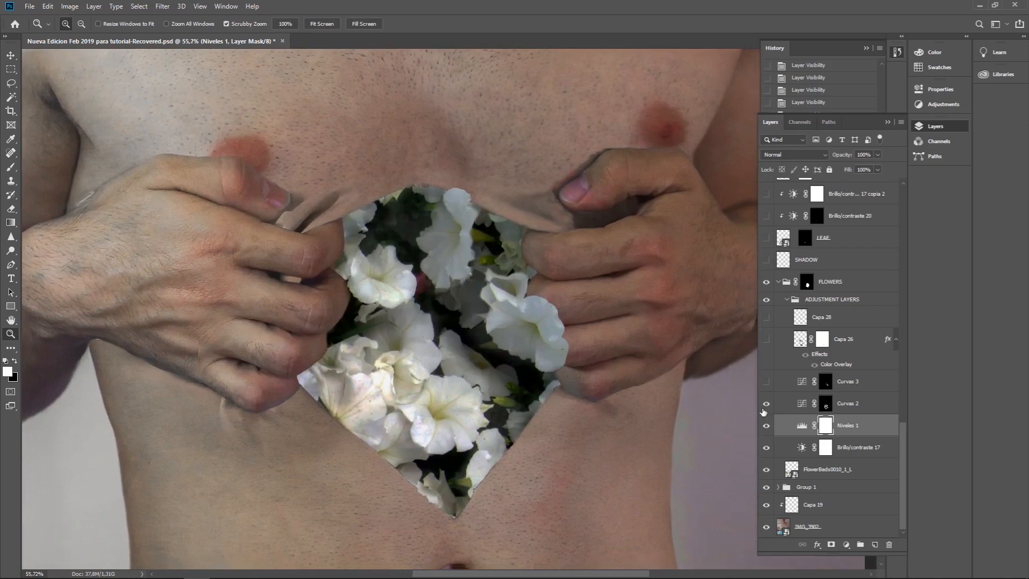
Compare the flowers with the Curvas 3 layer shown and hidden.
click(766, 382)
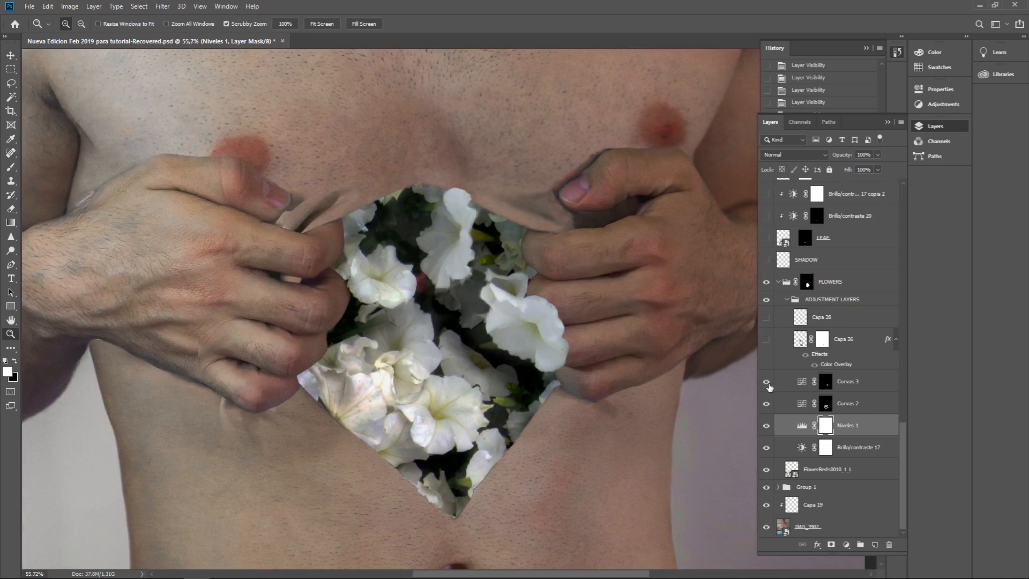
click(766, 382)
click(766, 382)
click(766, 382)
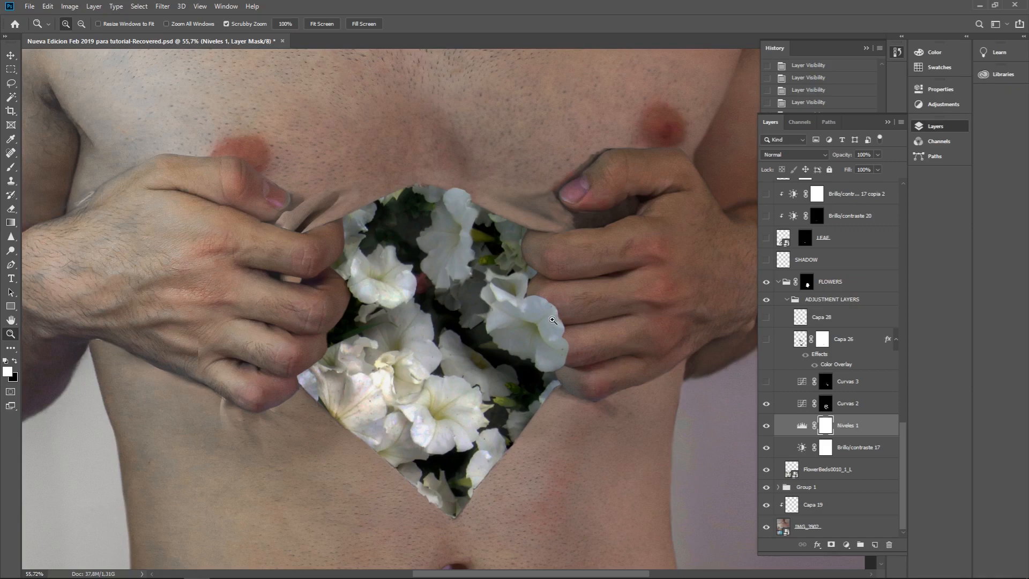
Show both the Curvas 3 and Curvas 2 layers on the flowers.
drag(459, 334, 210, 435)
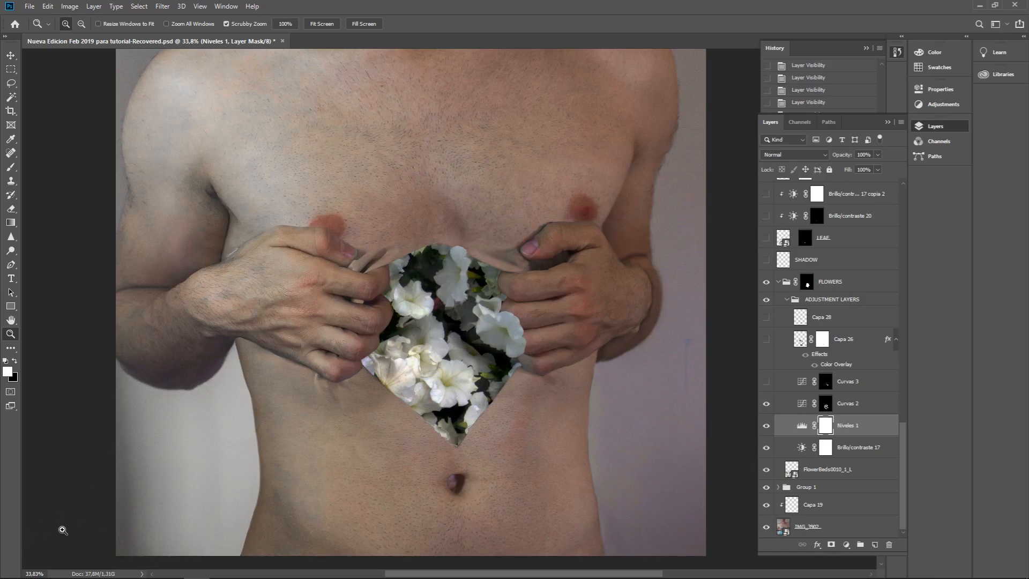
click(513, 333)
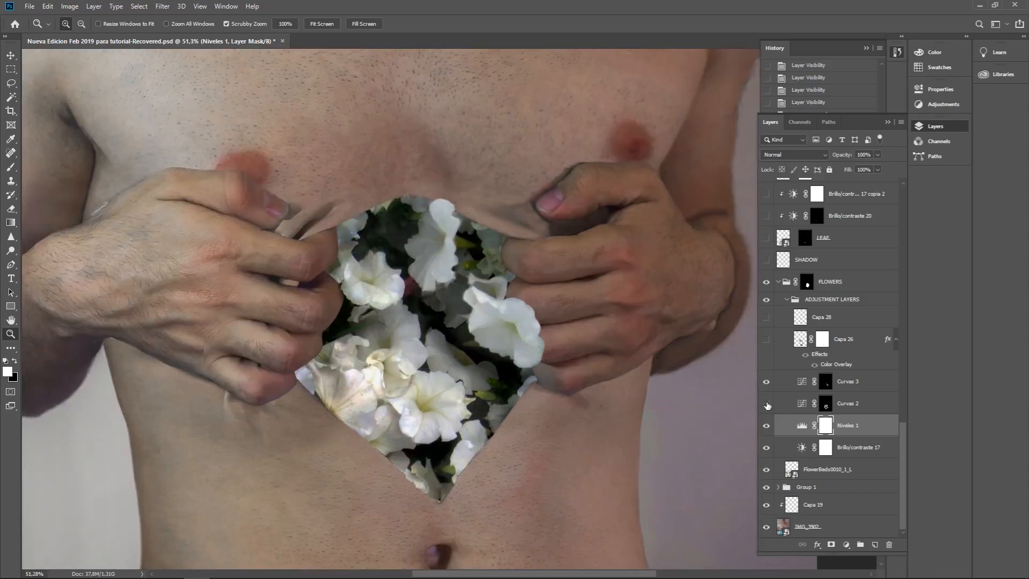
click(766, 381)
click(766, 404)
Show the Capa 26 and Capa 28 layers, comparing the flowers with Capa 26 hidden and shown.
click(767, 337)
click(767, 324)
click(767, 344)
click(766, 339)
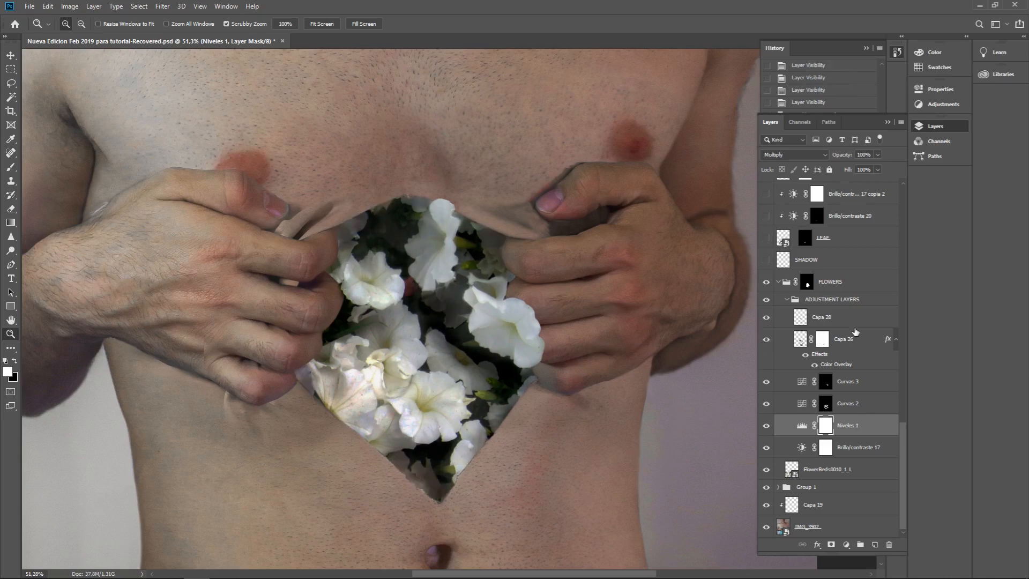
Open and close the Layer Style settings of Capa 26, and add a new empty layer above it.
click(851, 333)
double_click(849, 346)
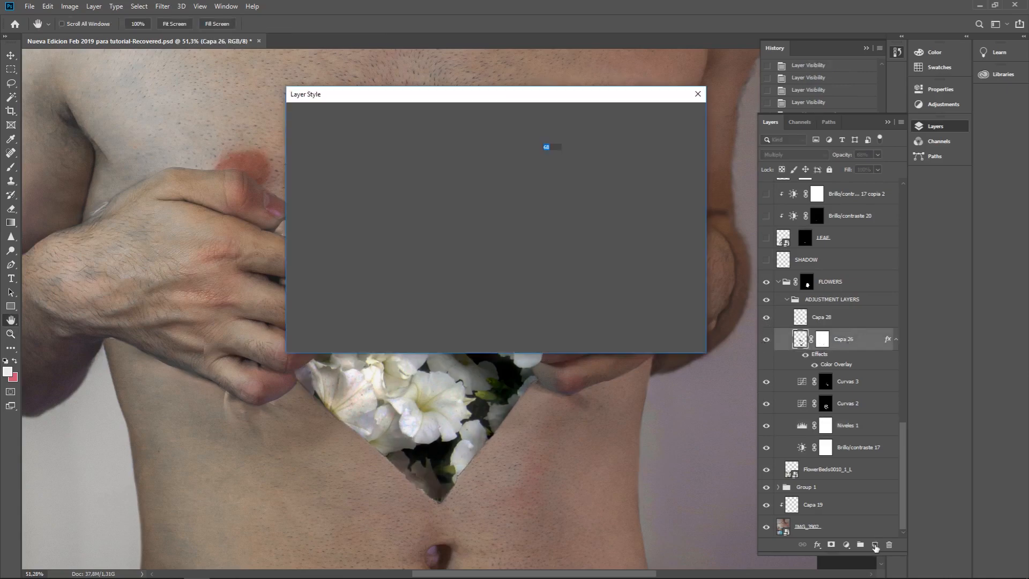
click(666, 136)
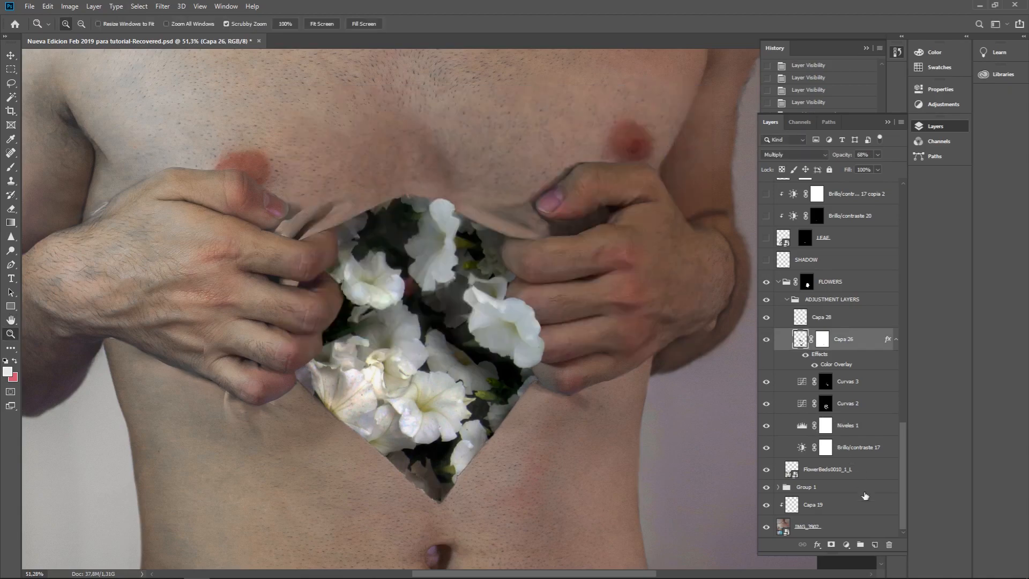
click(875, 544)
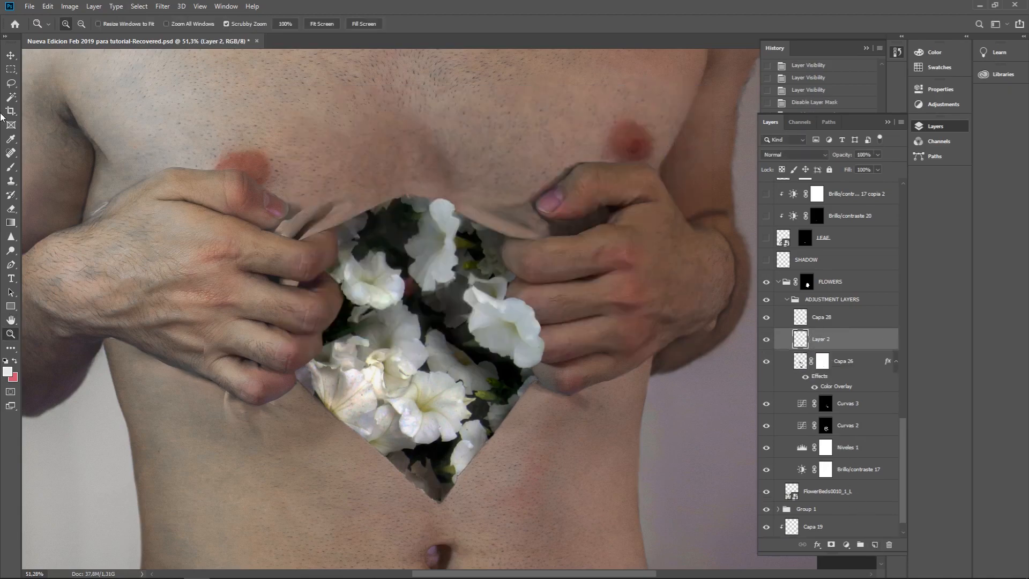
Paint dark grey (#414243) brush strokes on the new empty layer along the inner edges of the flower opening.
click(10, 168)
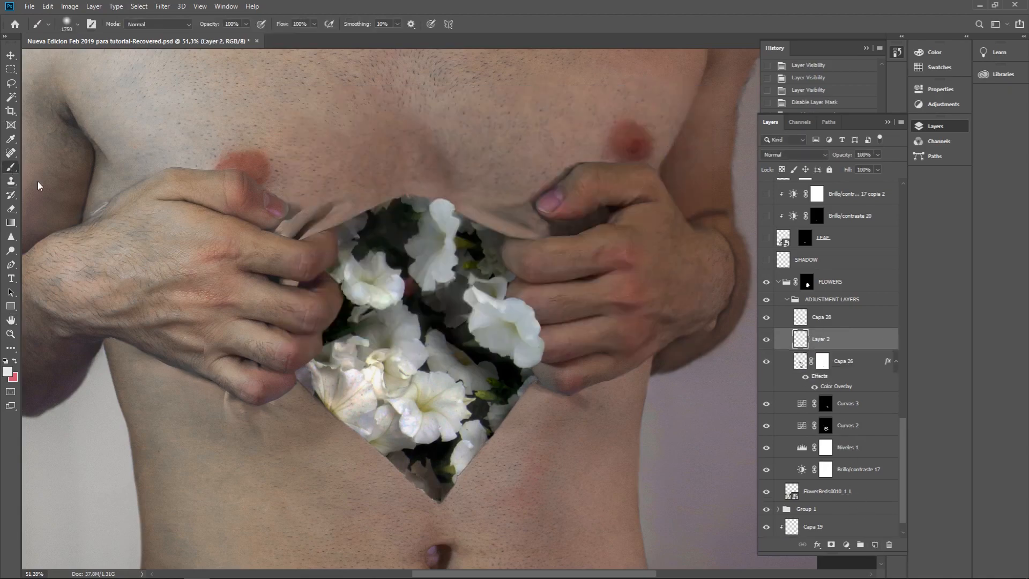
click(7, 371)
click(369, 237)
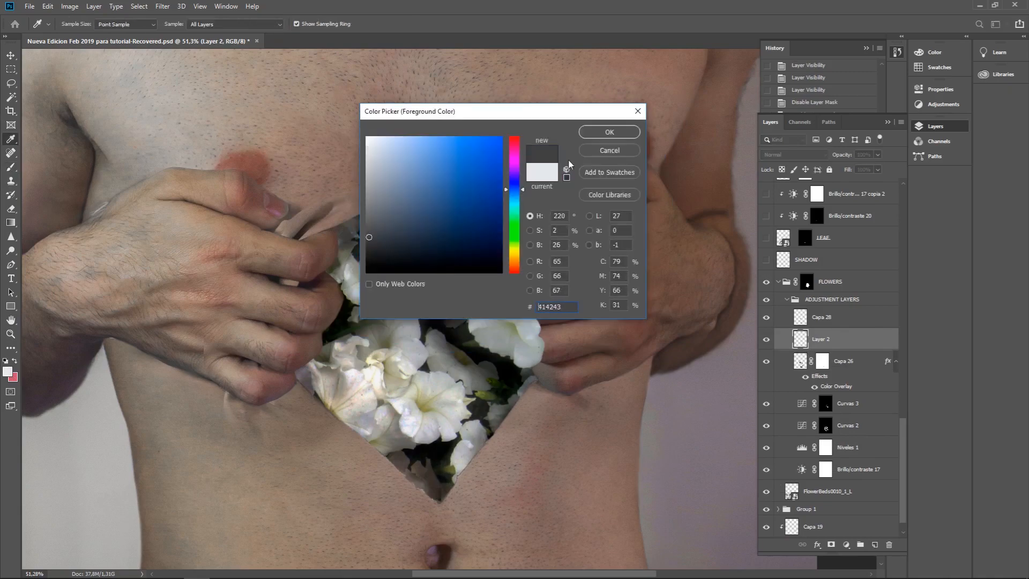
click(601, 133)
key(b)
mouse_move(521, 334)
mouse_down()
mouse_move(395, 331)
mouse_move(320, 299)
mouse_up()
mouse_move(418, 292)
mouse_down()
mouse_move(337, 291)
mouse_move(349, 295)
mouse_up()
mouse_move(427, 194)
mouse_down()
mouse_move(392, 192)
mouse_move(354, 220)
mouse_up()
mouse_move(463, 212)
mouse_down()
mouse_move(504, 241)
mouse_move(511, 268)
mouse_up()
drag(534, 394, 516, 417)
Set the painted layer to Multiply, try a lower opacity on it, and delete the layer.
click(795, 154)
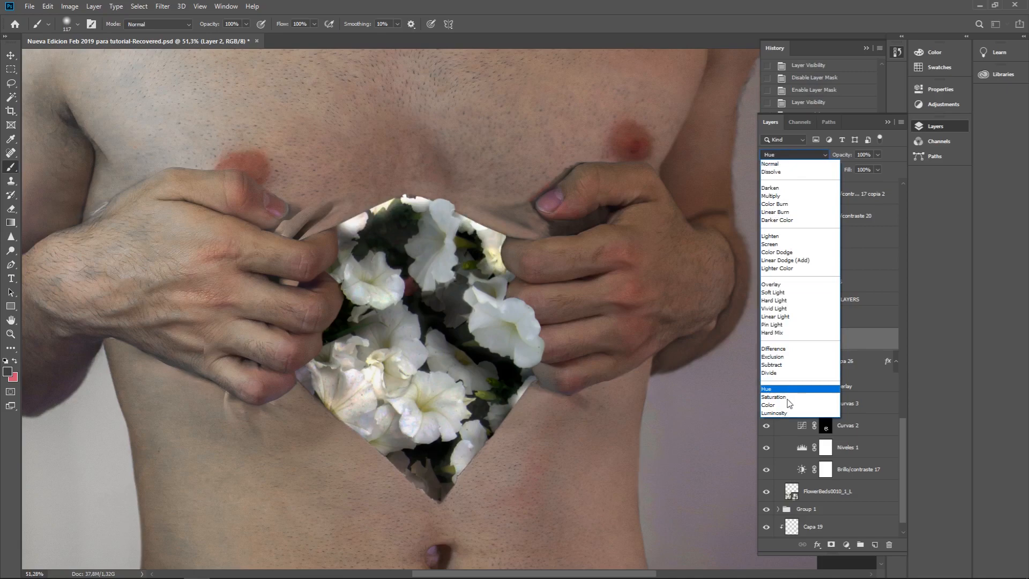
click(771, 195)
drag(851, 155, 932, 160)
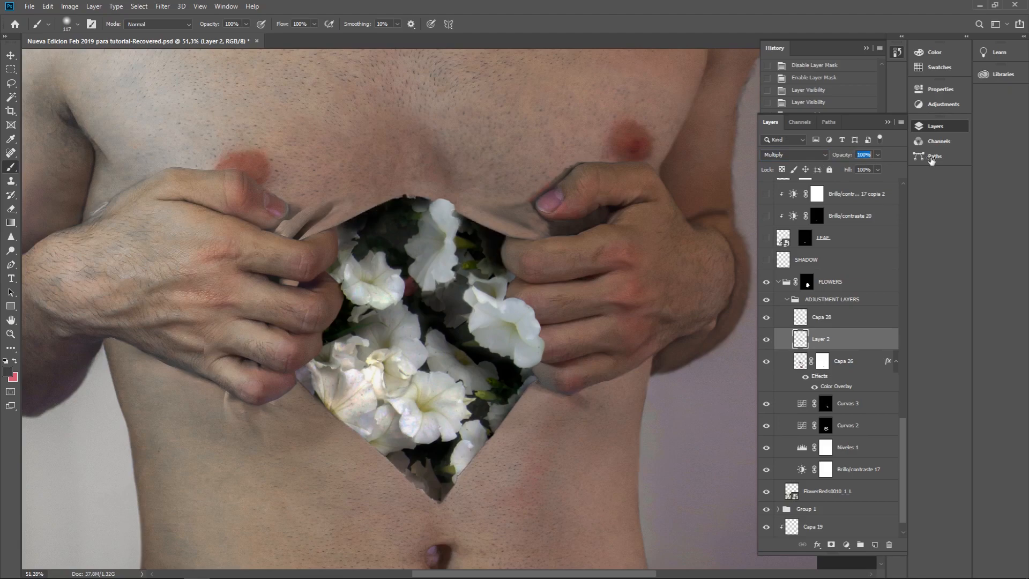
drag(932, 162, 865, 171)
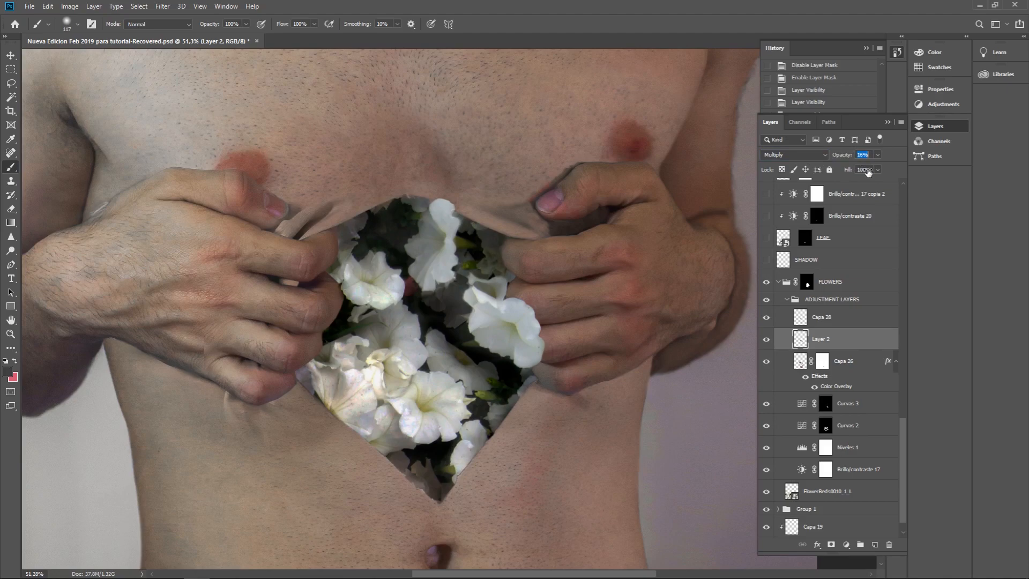
drag(868, 172, 863, 172)
key(Delete)
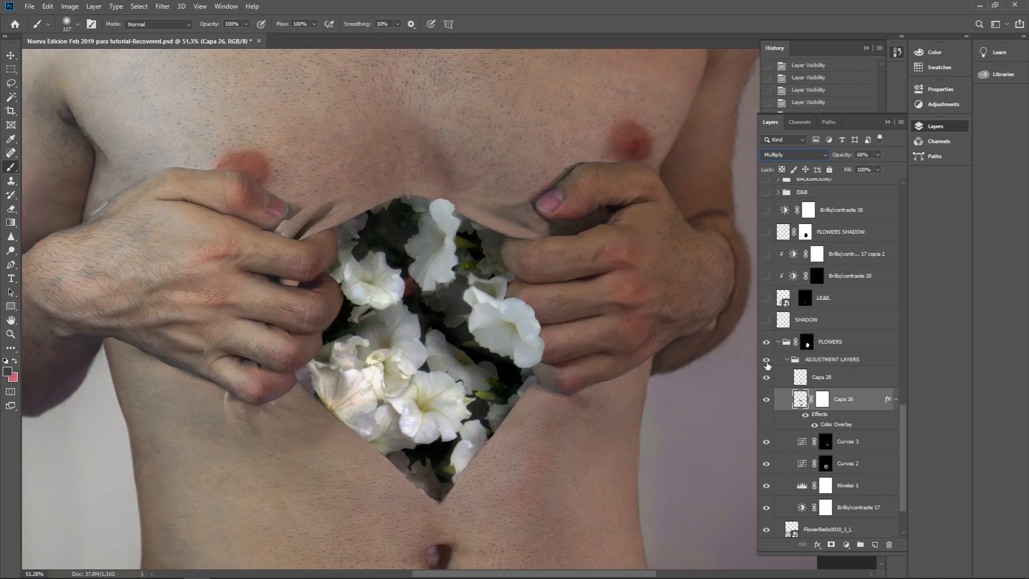
Compare the flowers with the whole ADJUSTMENT LAYERS group hidden and shown.
click(767, 361)
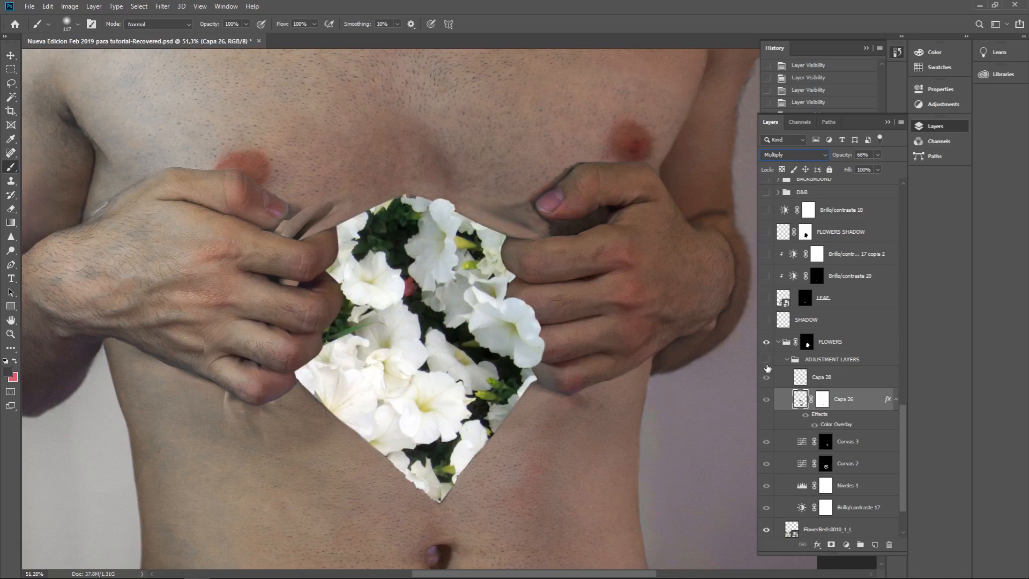
click(766, 361)
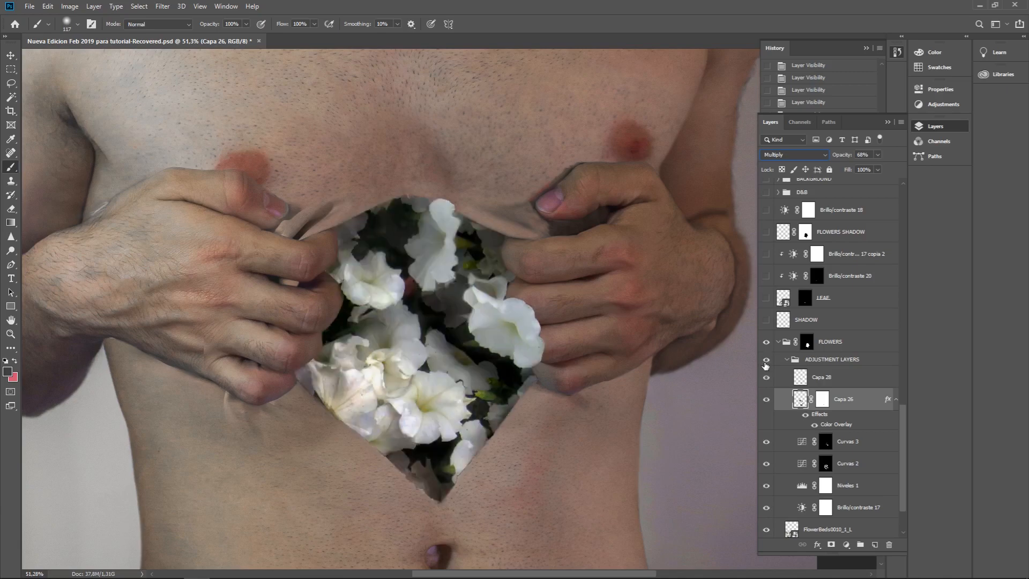
click(766, 360)
click(766, 360)
click(766, 360)
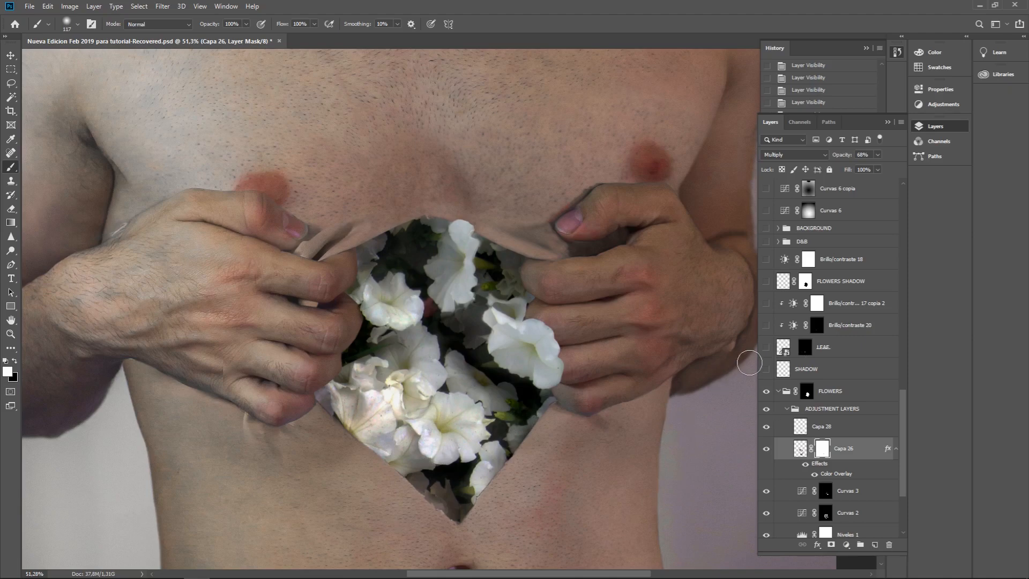
Show the leaf layer, check it with its layer mask disabled and re-enabled, and show the SHADOW layer.
click(766, 347)
shift+click(805, 348)
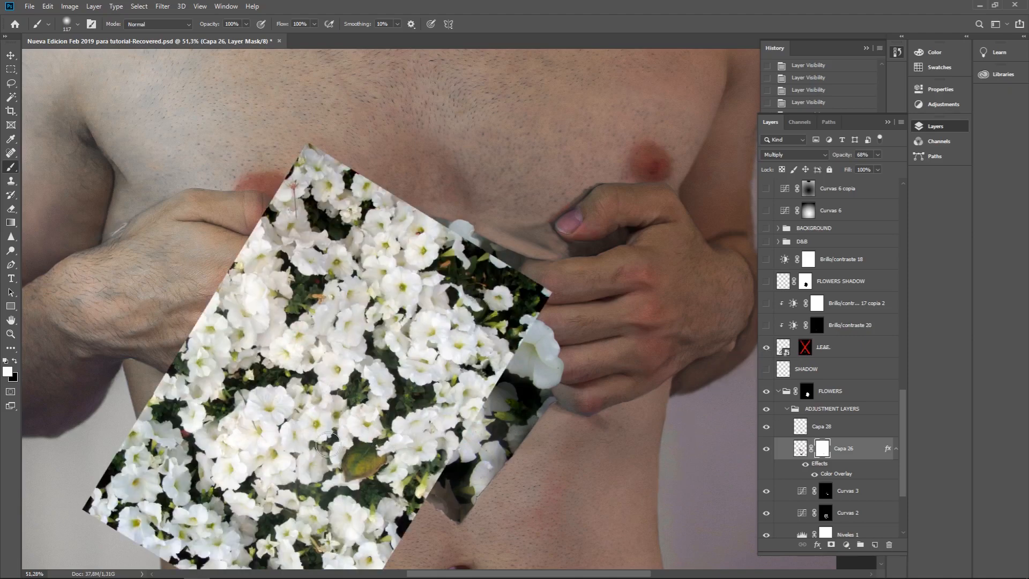
shift+click(805, 349)
click(766, 369)
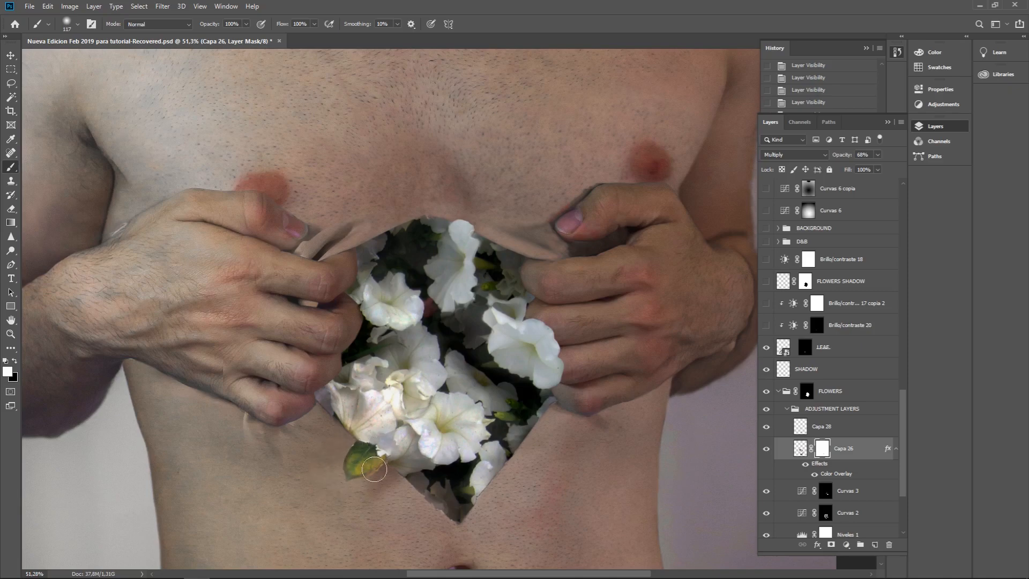
Show the clipped Brillo/contraste 20 and 17 copia 2 layers, comparing the leaf with and without each one's effect.
click(765, 325)
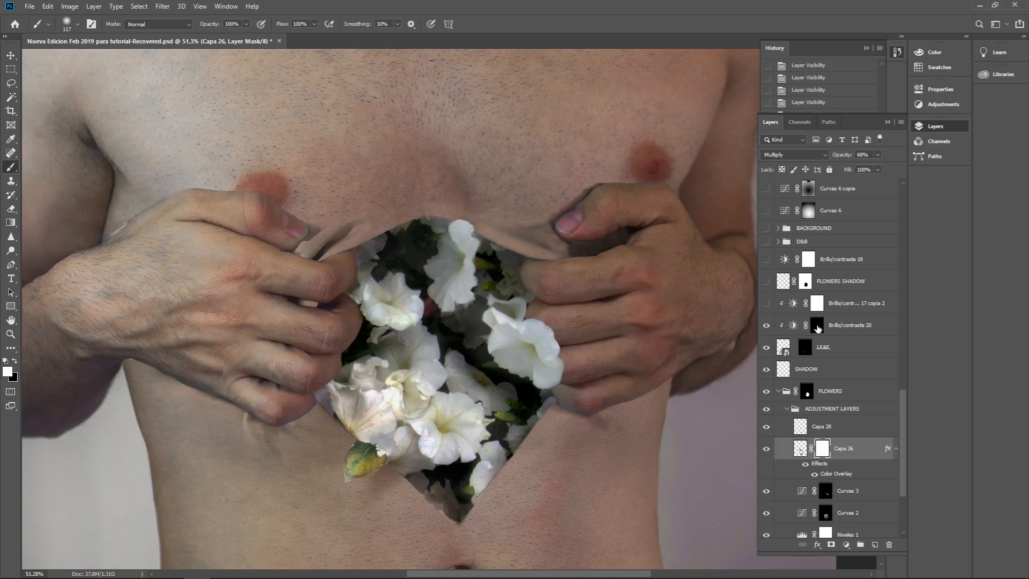
shift+click(816, 329)
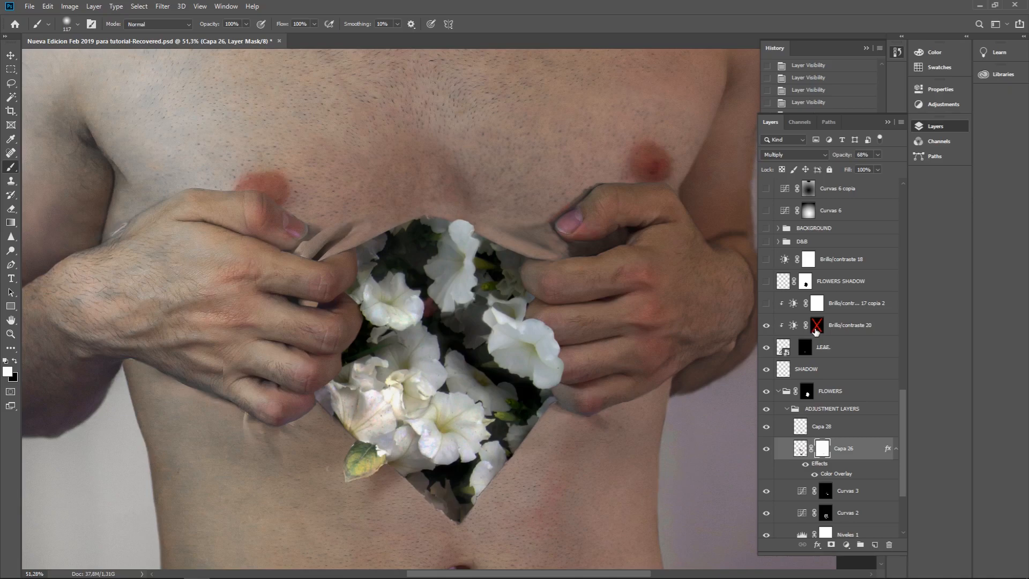
shift+click(816, 328)
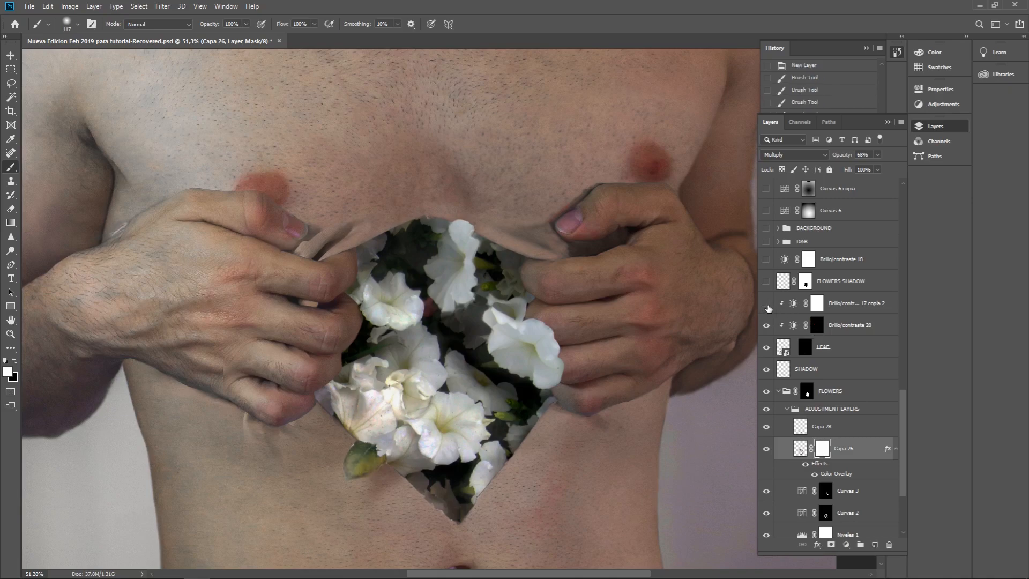
click(767, 307)
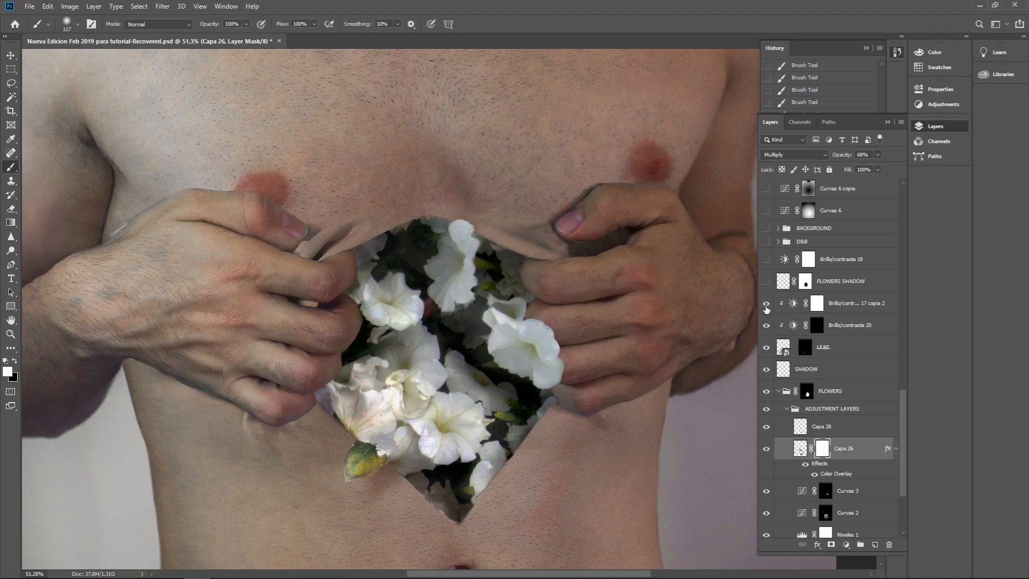
click(766, 308)
click(766, 305)
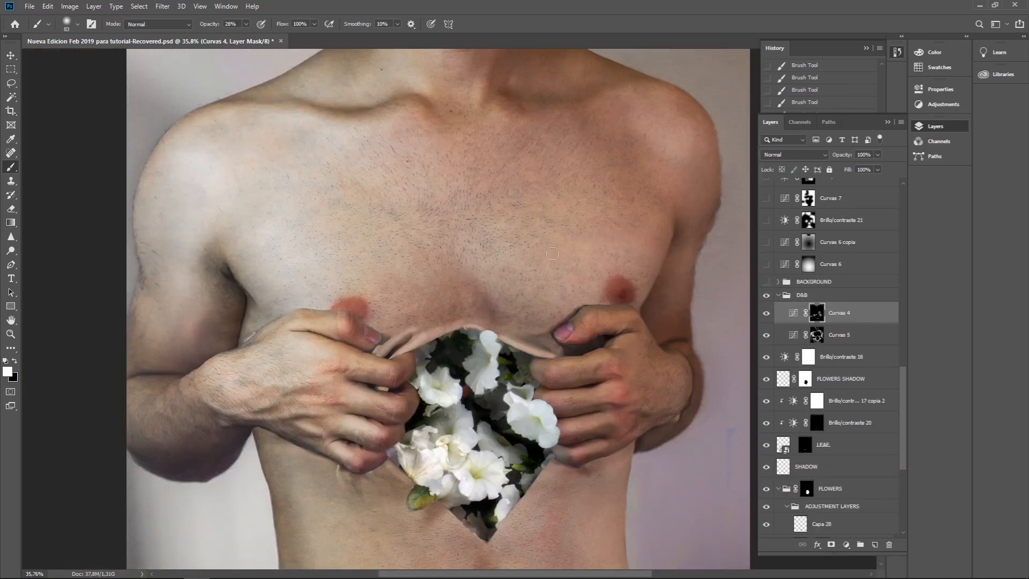
Fit the whole image on screen and show the Equilibrio de color 1 layer, comparing the background with and without it.
key(z)
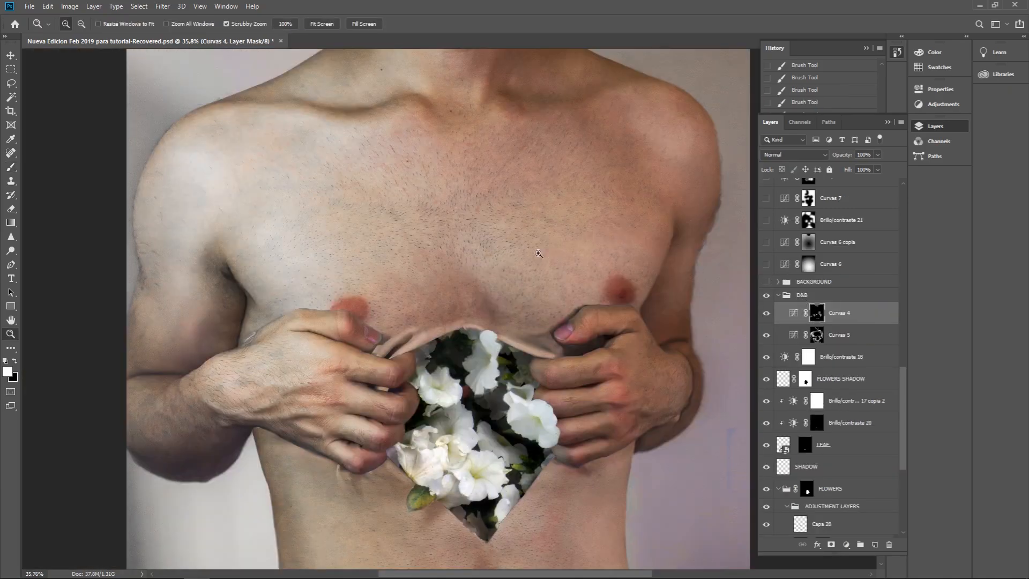
alt+click(393, 268)
click(326, 25)
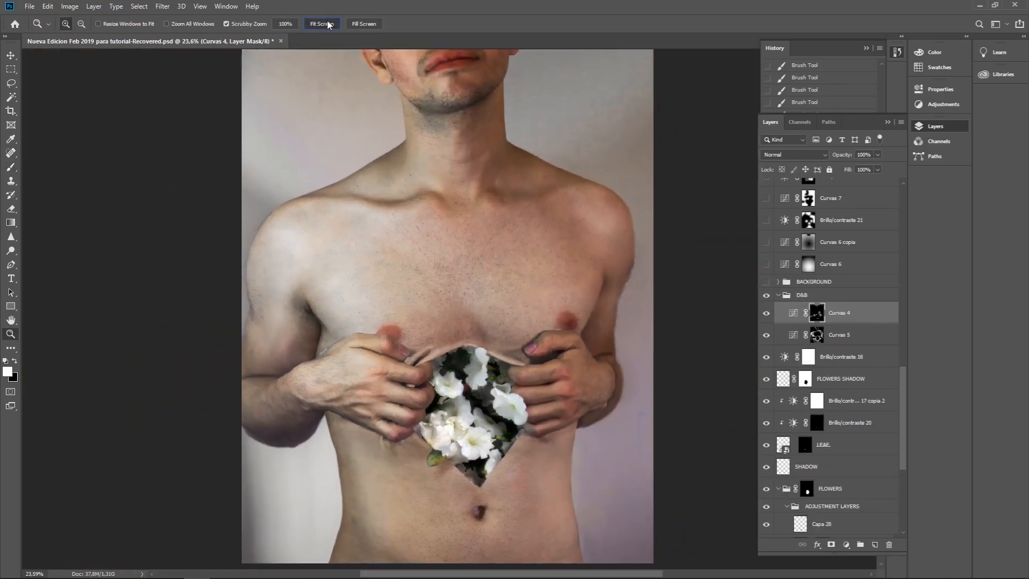
click(767, 372)
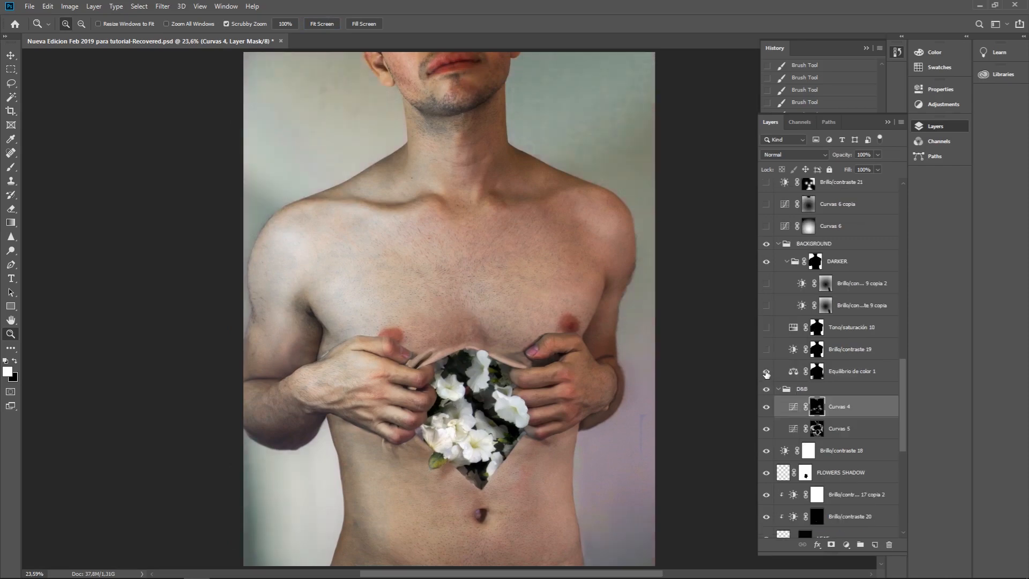
click(766, 373)
click(767, 372)
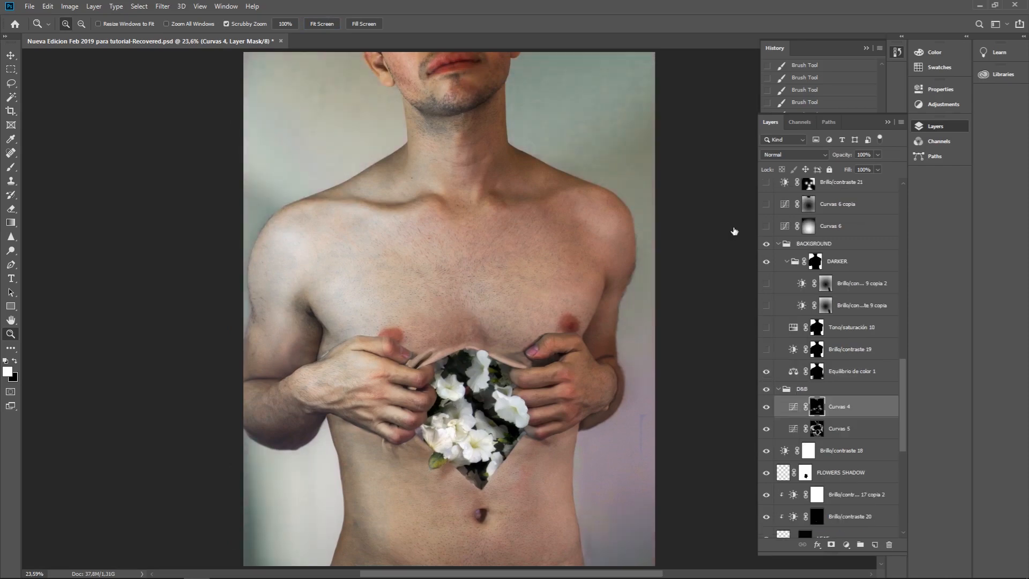
Show the Brillo/contraste 19 layer on the background and inspect its Brightness/Contrast settings.
click(766, 353)
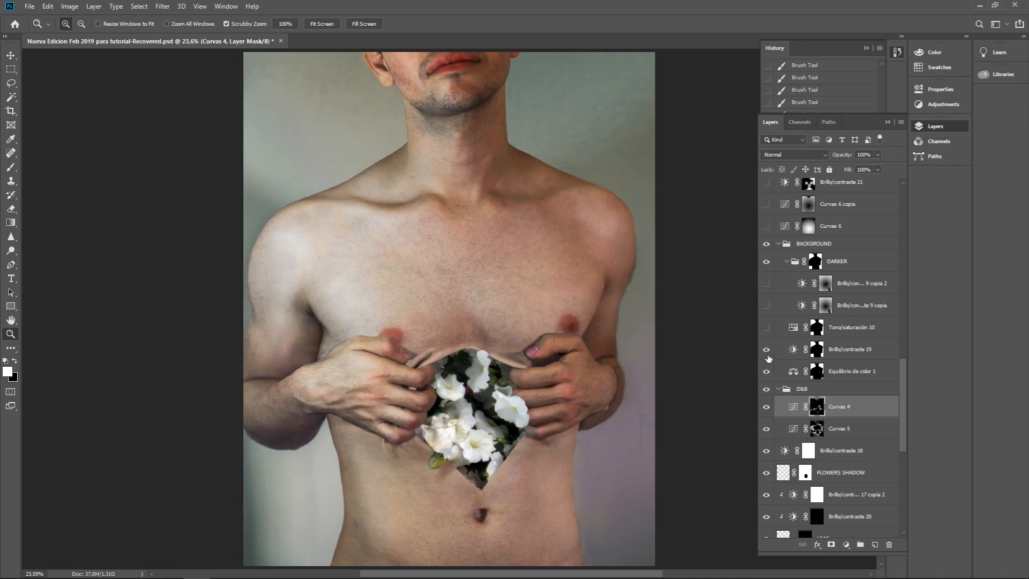
double_click(792, 351)
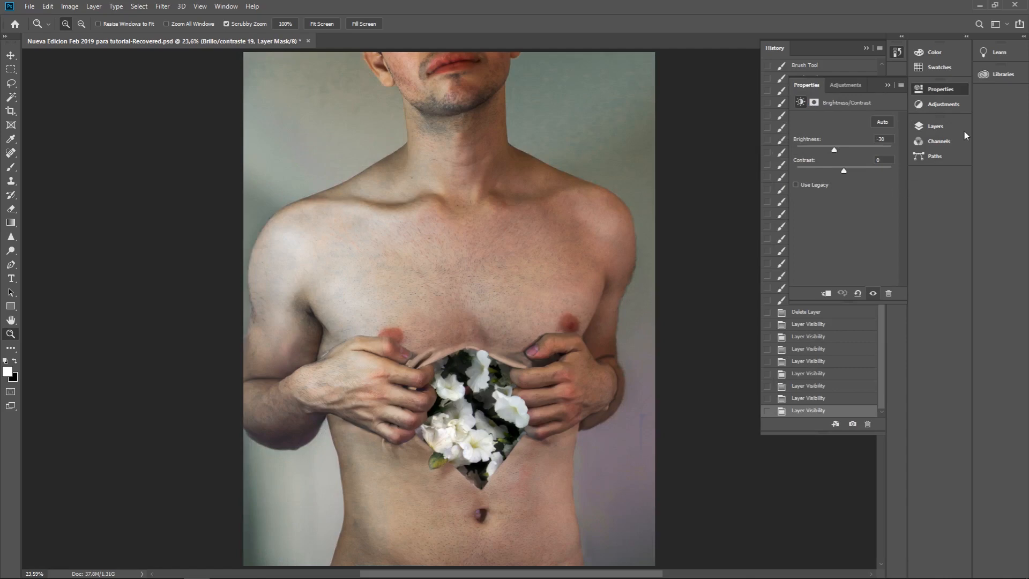
click(935, 127)
Show the Tono/saturación 10 layer and, in its settings, compare the background with Colorize off and on.
click(766, 327)
click(767, 327)
click(766, 328)
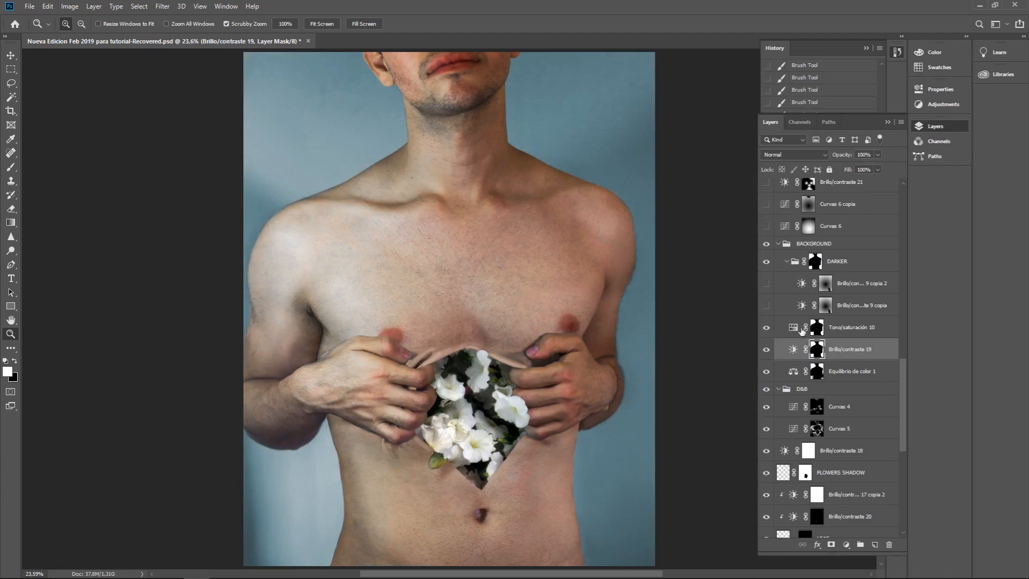
double_click(794, 328)
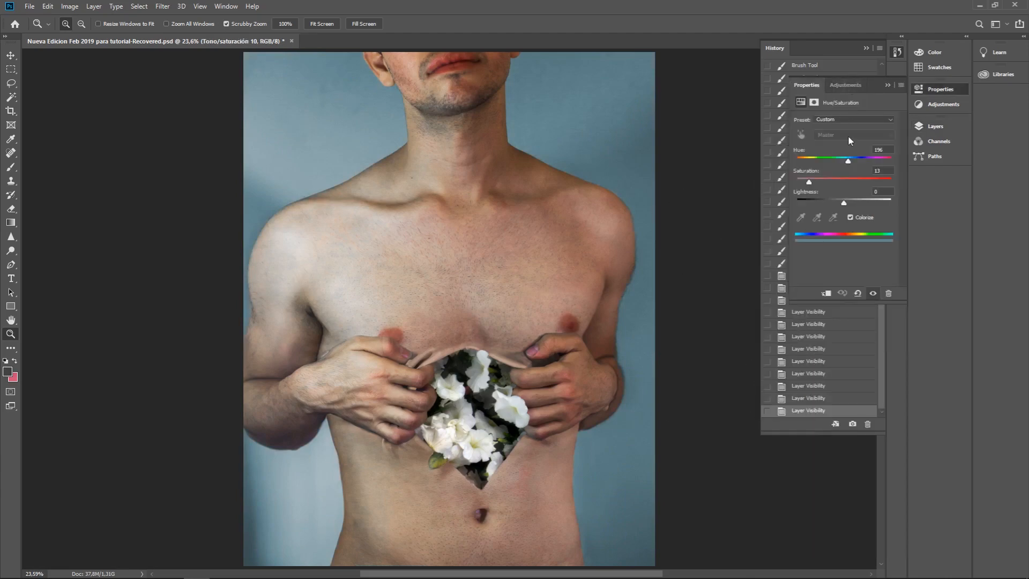
click(850, 218)
click(850, 217)
drag(821, 162, 845, 175)
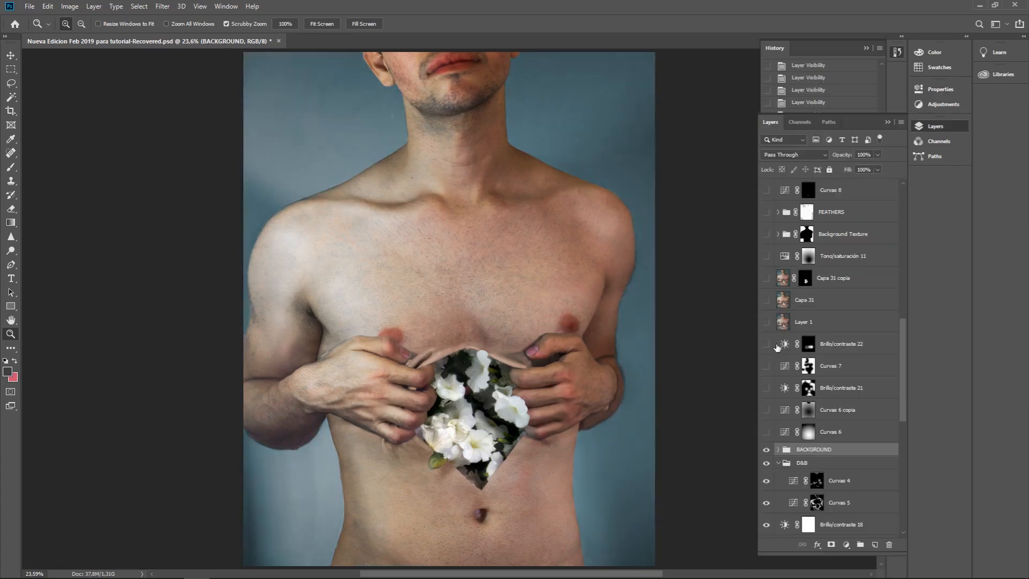
Show the five adjustment layers above the BACKGROUND group, from Brillo/contraste 22 down to Curvas 6.
scroll(904, 365, down, 4)
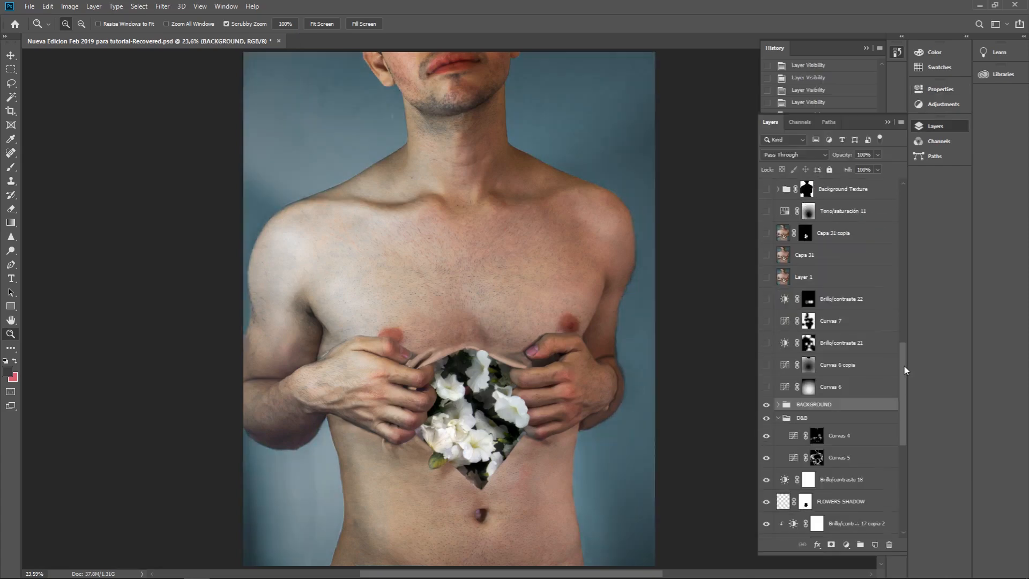
scroll(905, 353, up, 2)
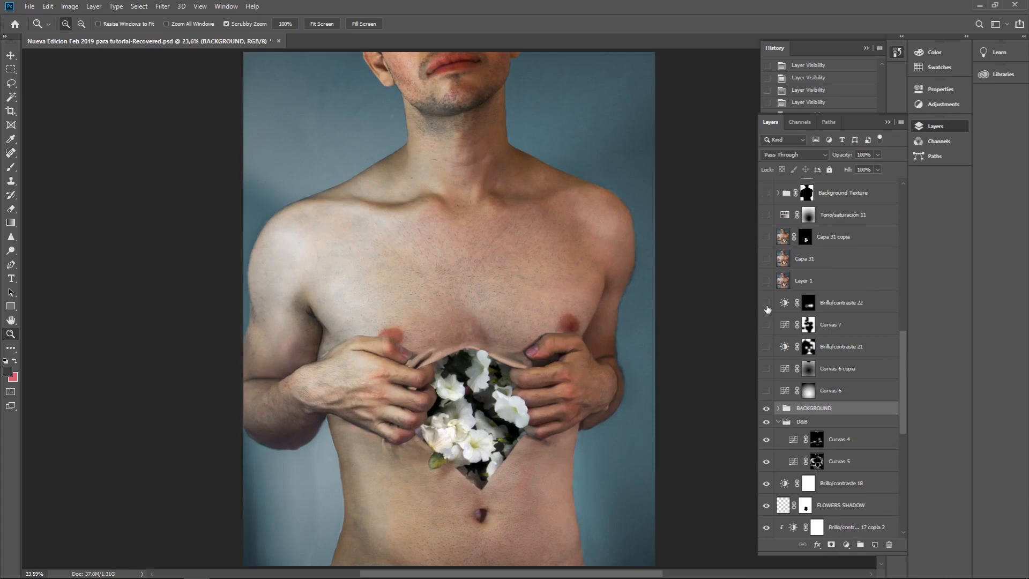
drag(766, 304, 766, 390)
Stamp all visible layers into a new merged layer directly above Brillo/contraste 22.
scroll(902, 343, up, 6)
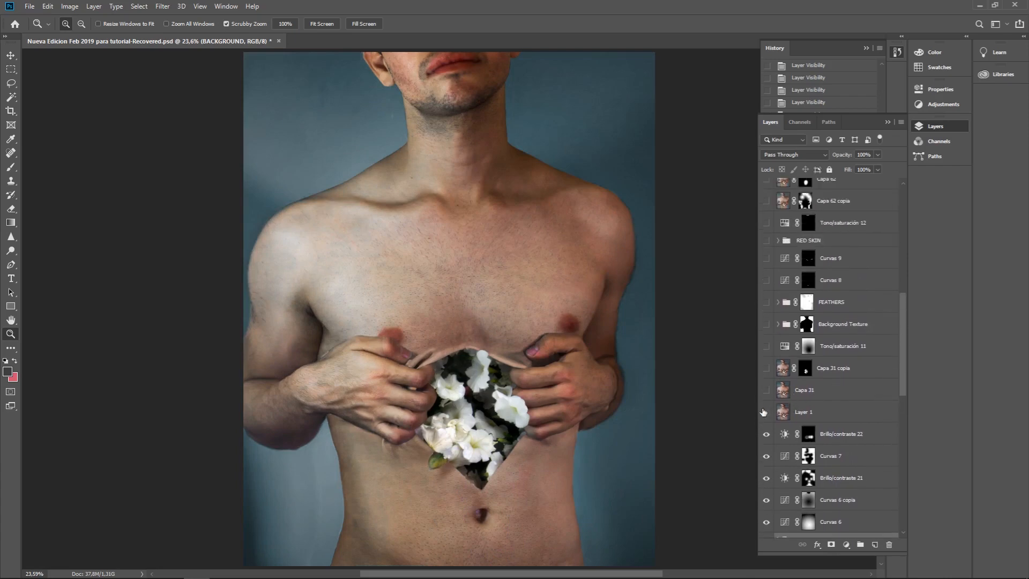
click(827, 439)
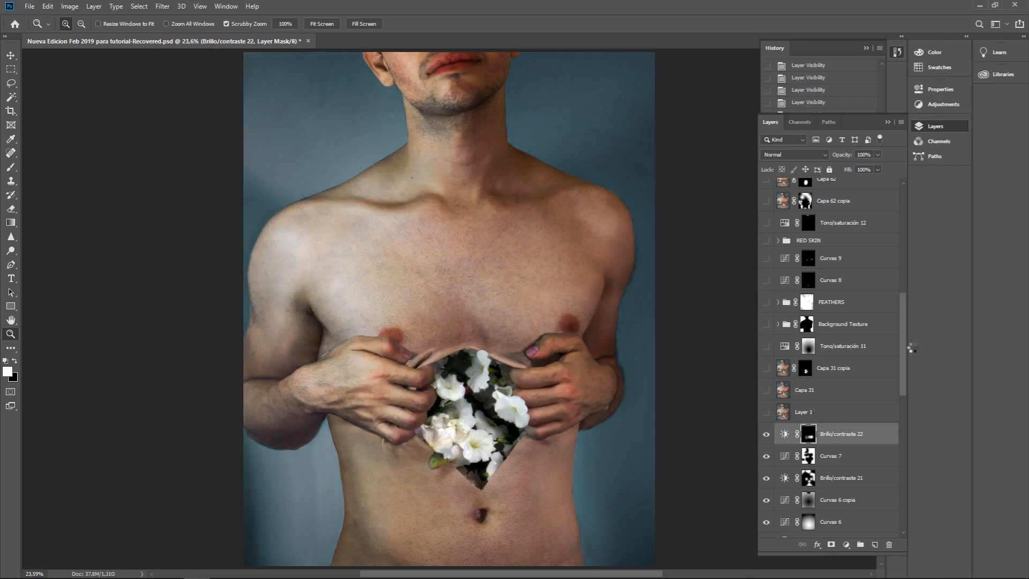
key(ctrl+shift+alt+e)
mouse_move(901, 339)
mouse_down()
mouse_move(906, 425)
mouse_move(906, 330)
mouse_up()
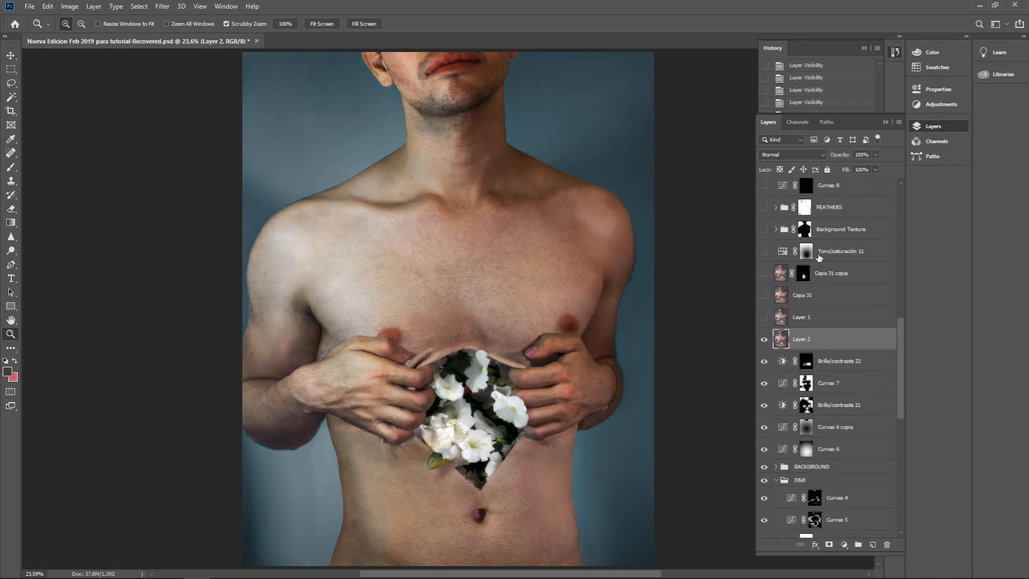
Open the Camera Raw Filter on the merged layer and set Shadows to +53, checking the flowers up close.
click(161, 6)
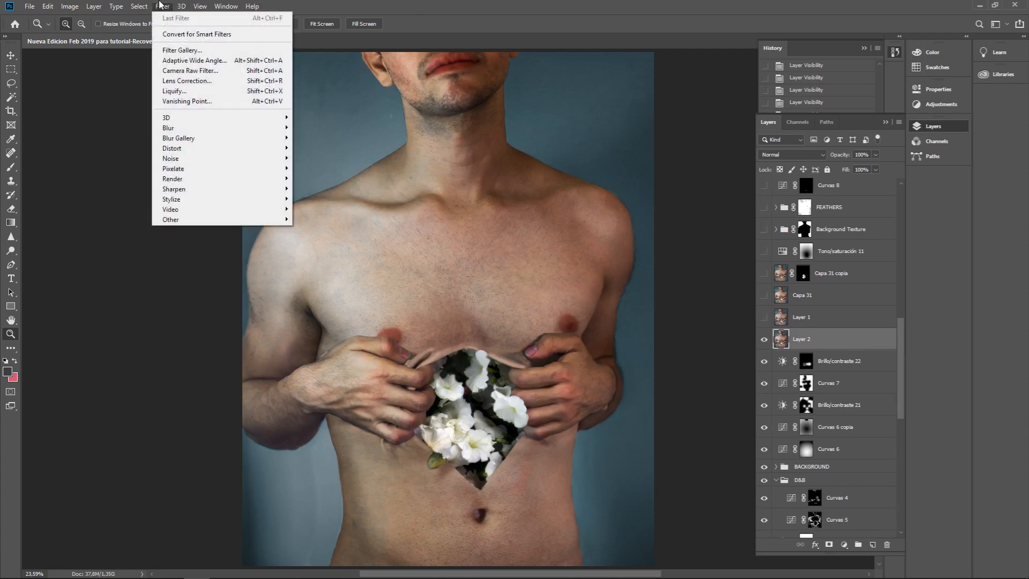
click(178, 70)
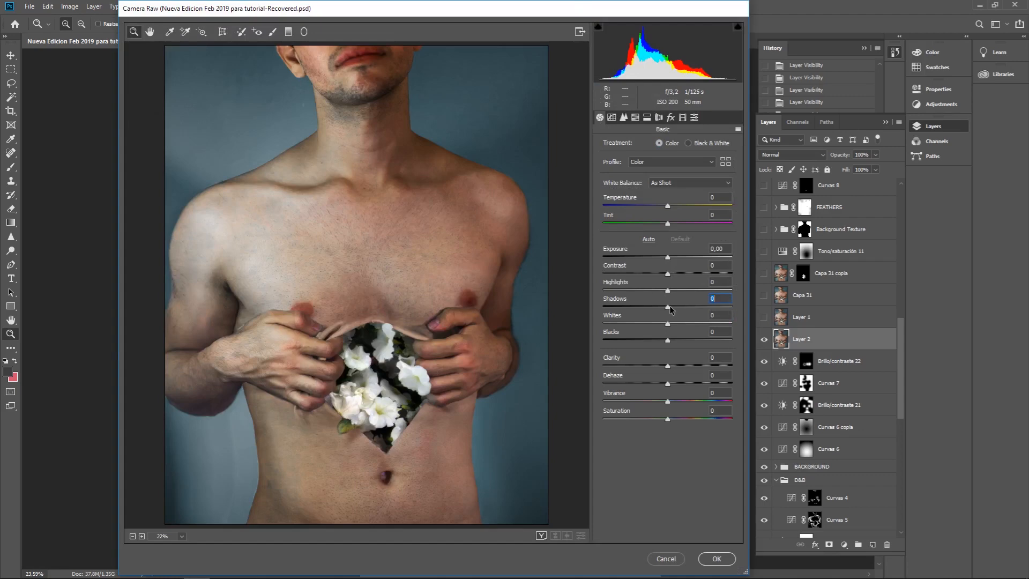
drag(669, 309, 707, 310)
scroll(405, 371, up, 5)
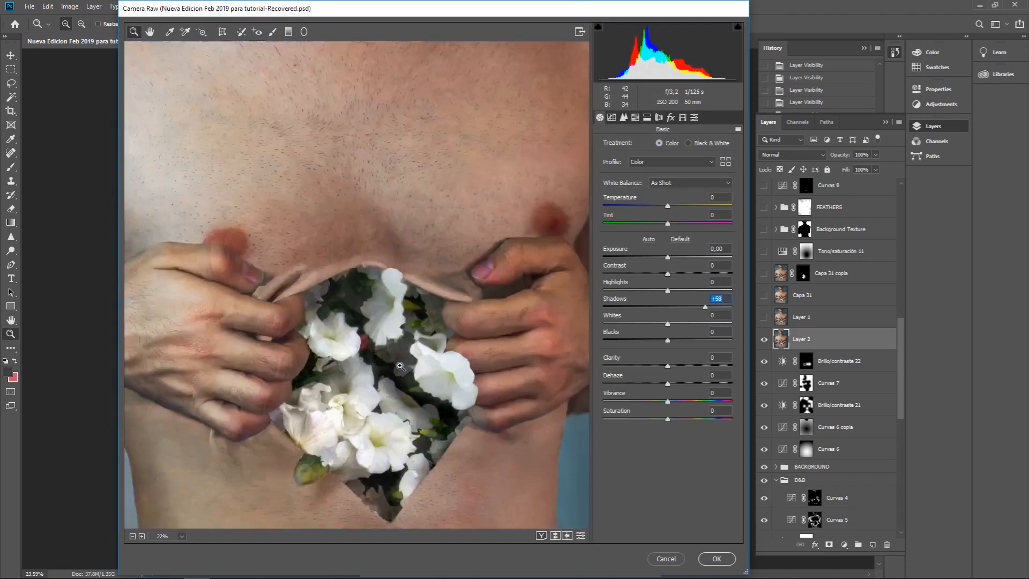
scroll(409, 368, down, 1)
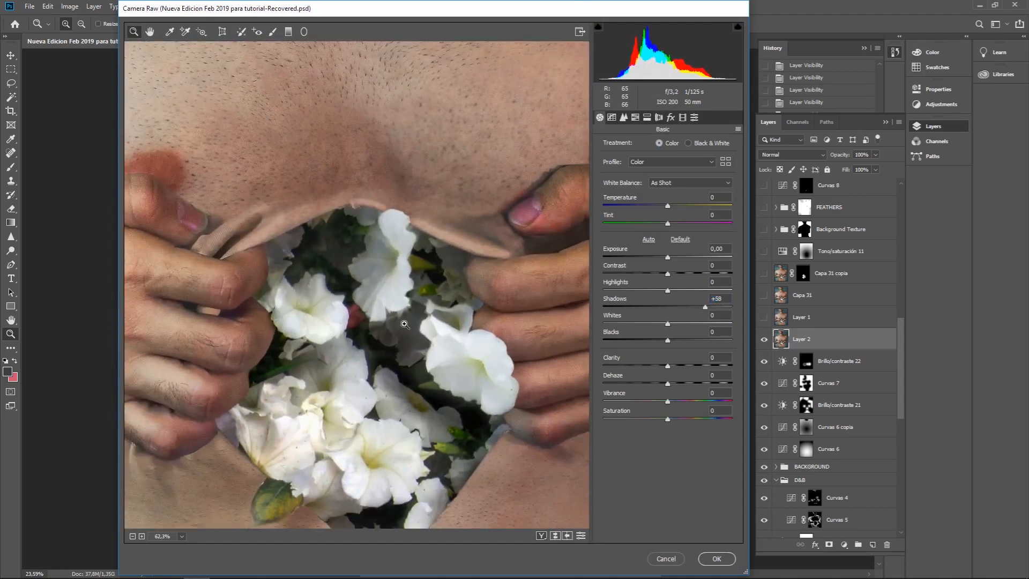
click(673, 308)
drag(676, 314, 694, 320)
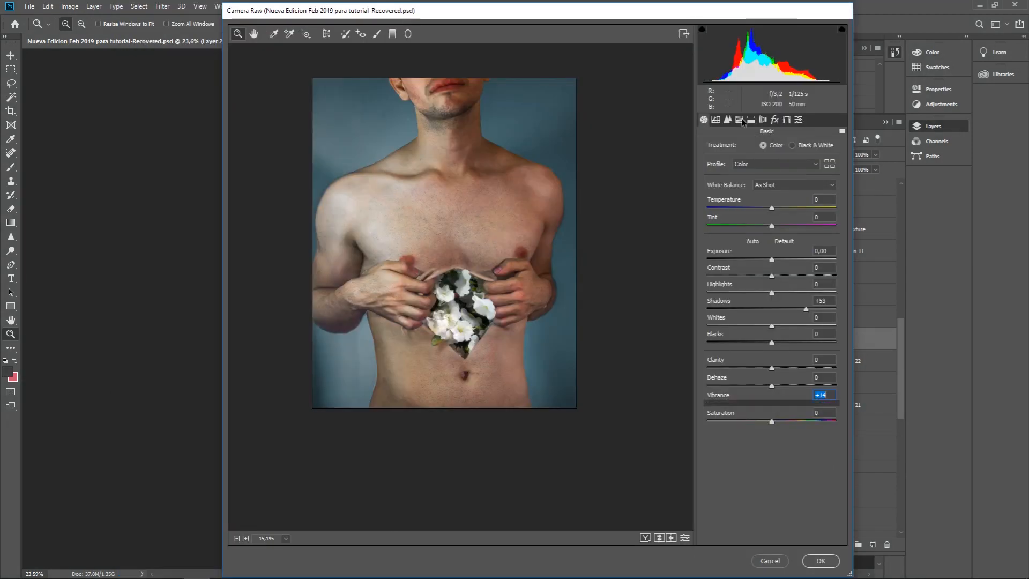
In the HSL Hue adjustments, set Blues to -18, Yellows to +1 and Oranges to +53, and apply the filter.
click(739, 120)
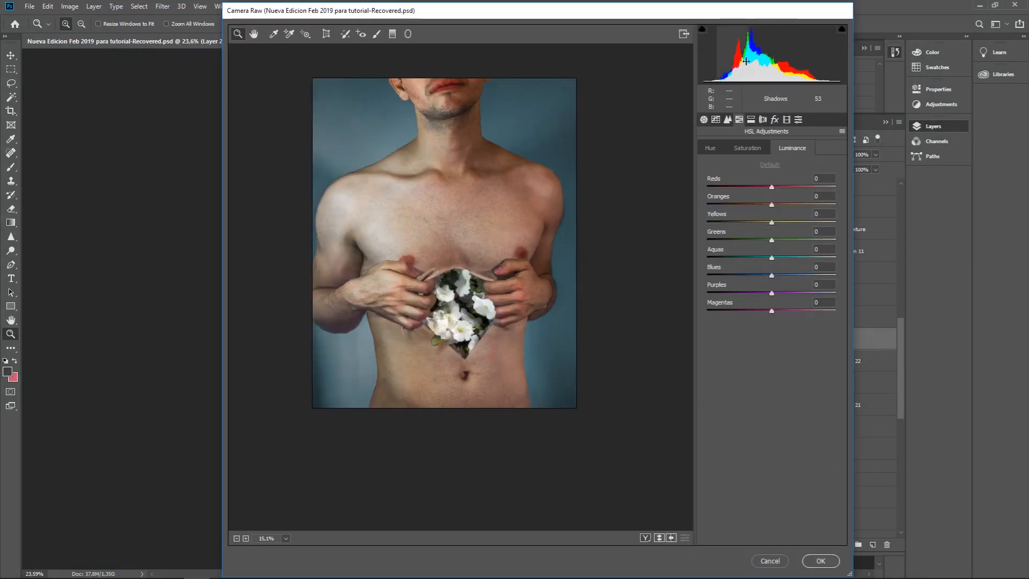
click(712, 149)
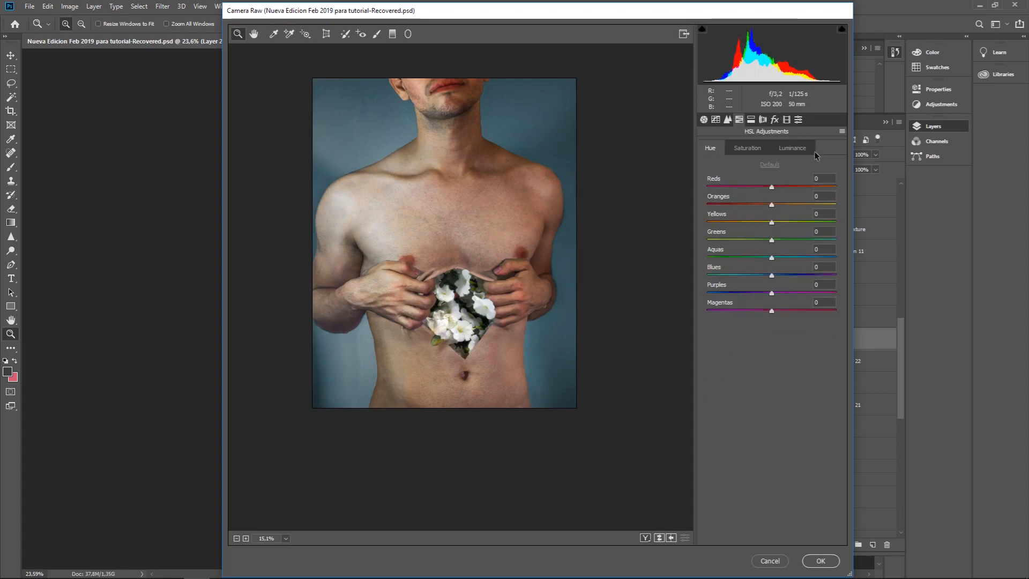
click(759, 275)
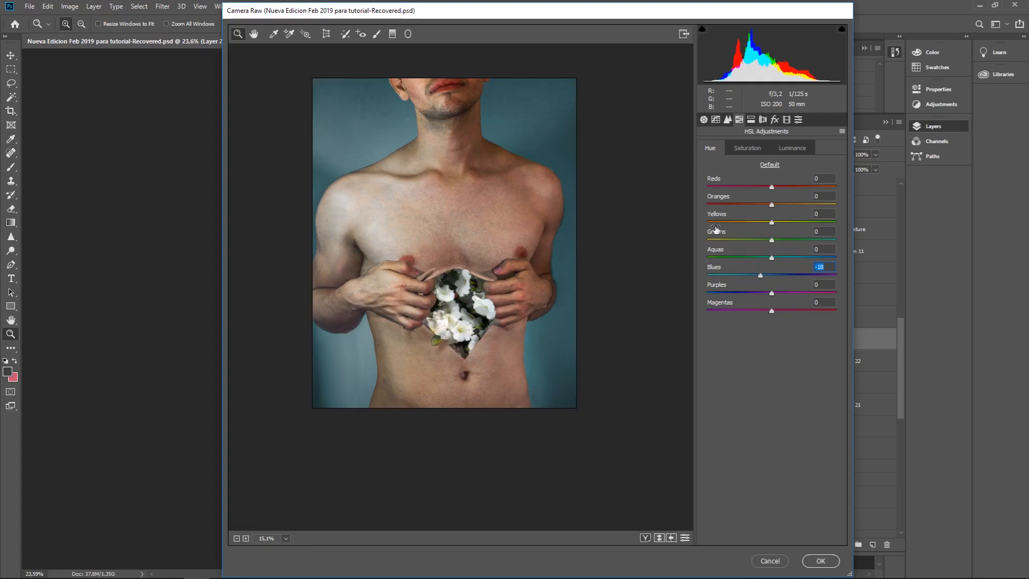
click(778, 222)
drag(778, 223, 814, 213)
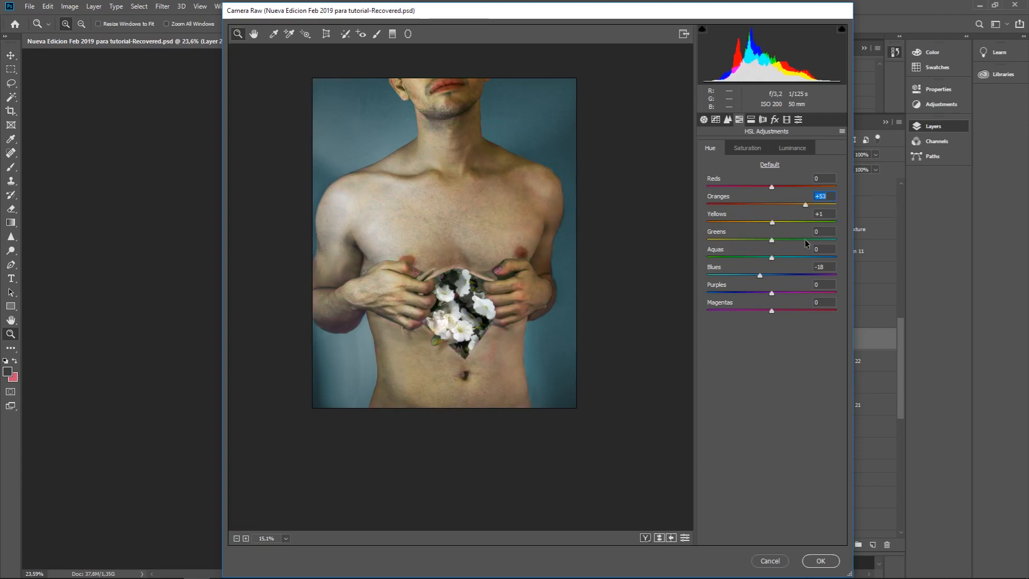
click(820, 560)
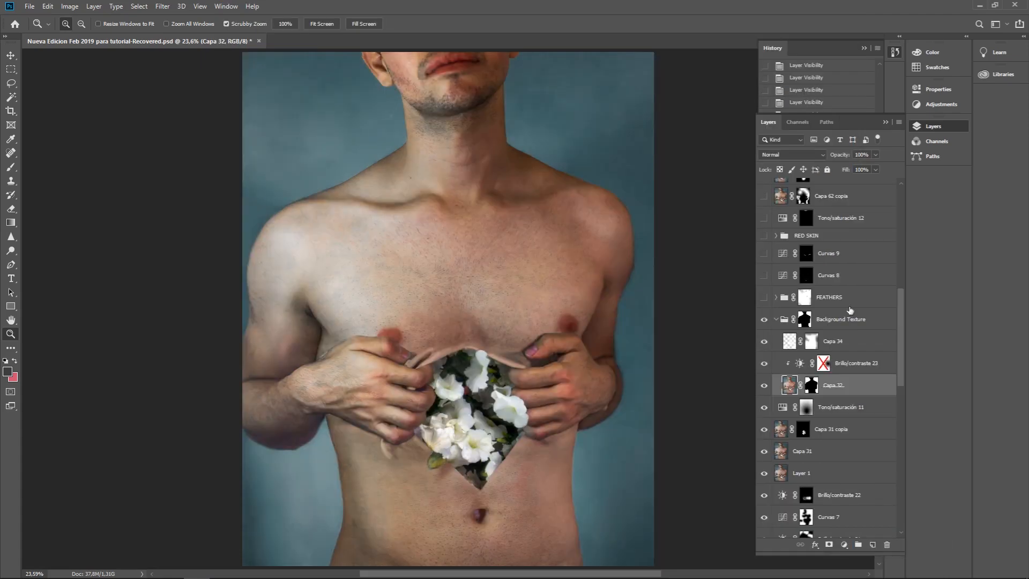
Show the FEATHERS group above Background Texture and expand it to list its feather layers.
drag(901, 320, 905, 284)
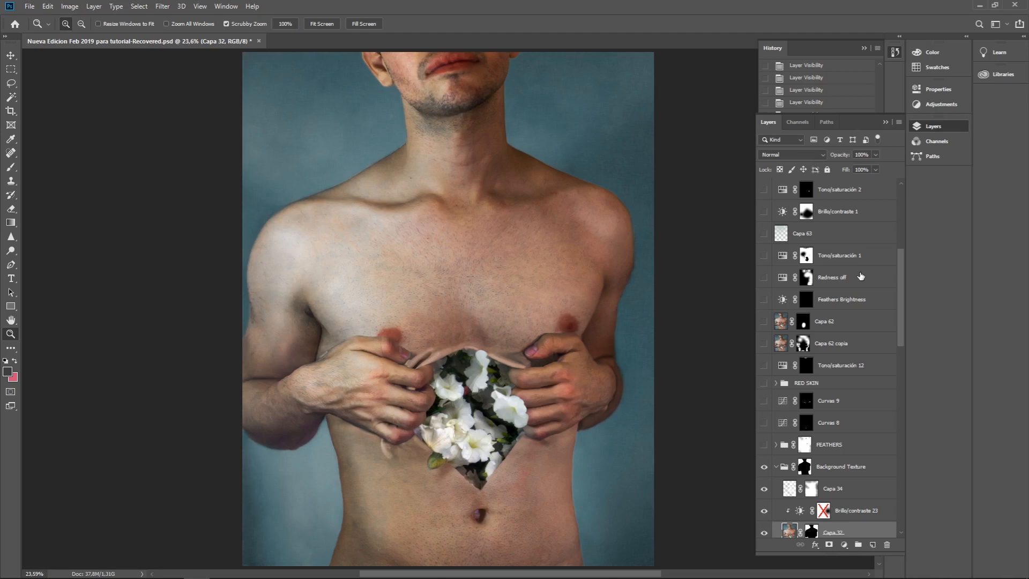
click(777, 445)
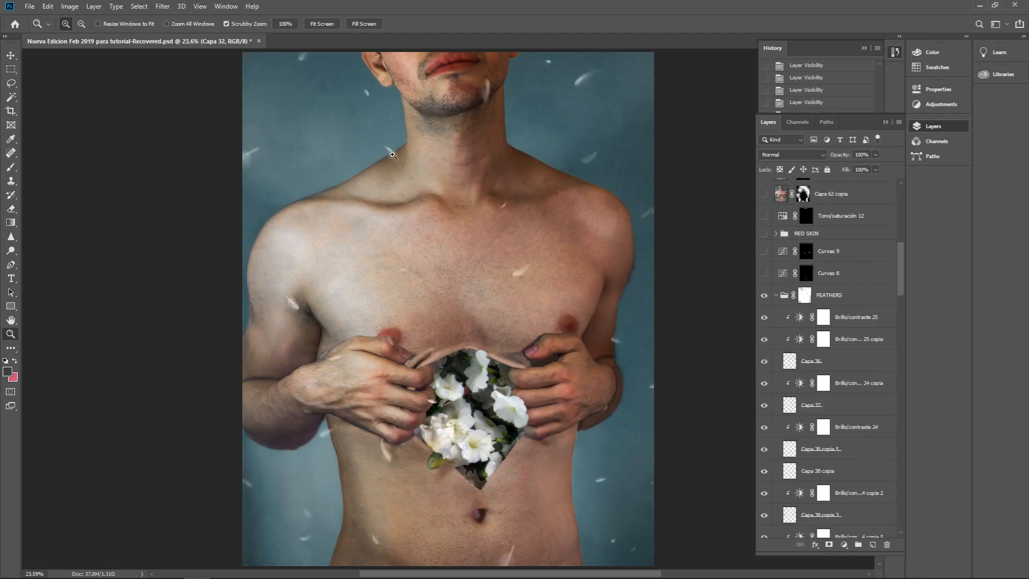
Compare the Capa 36 feather in Normal and Screen blend modes up close, leaving it on Screen.
click(850, 360)
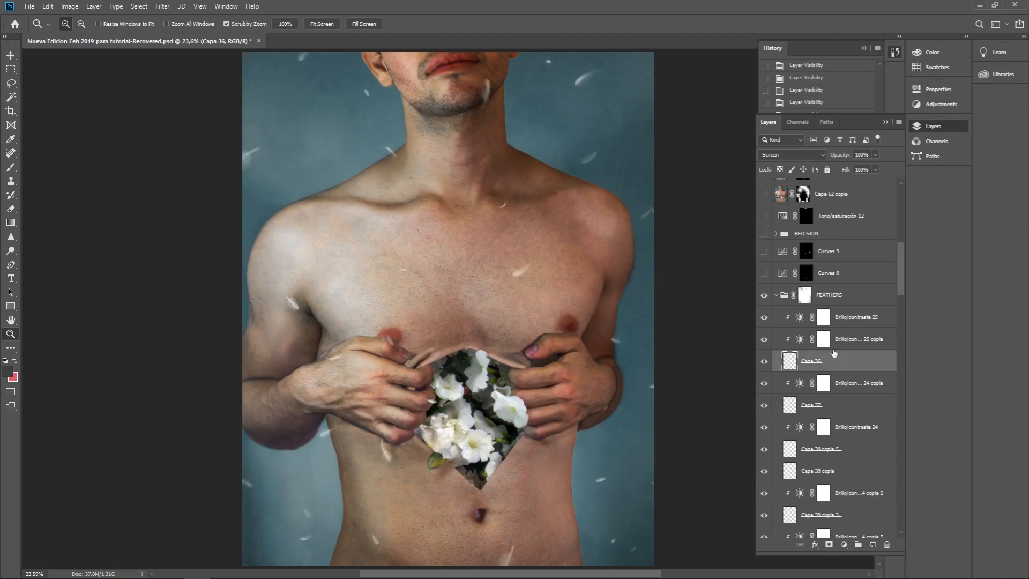
click(818, 153)
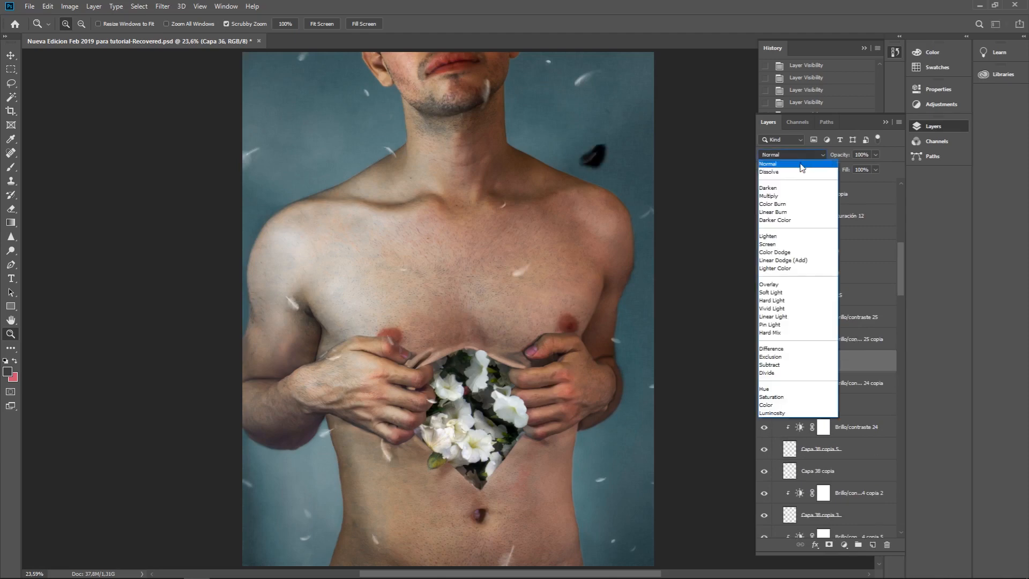
click(802, 163)
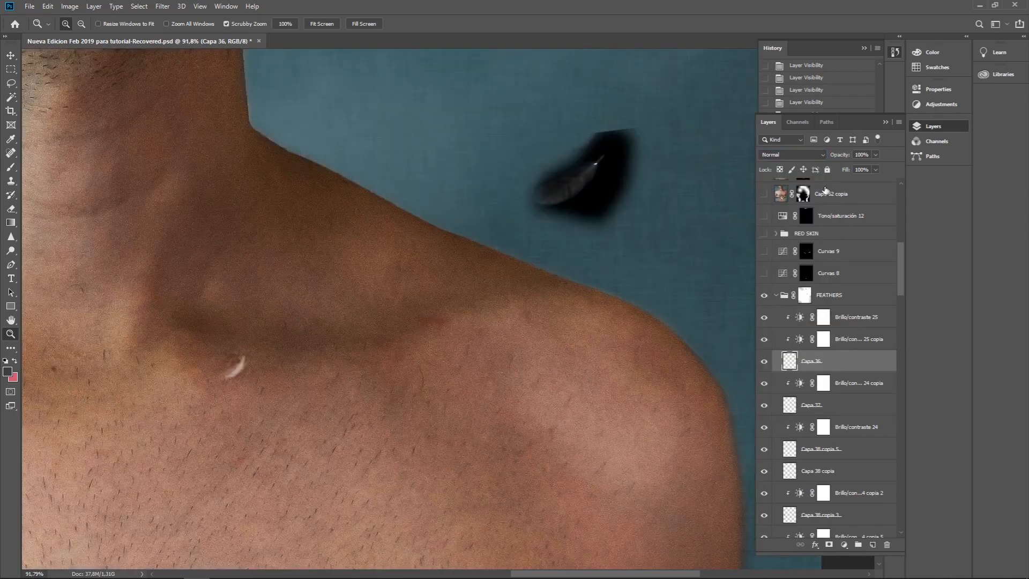
click(807, 153)
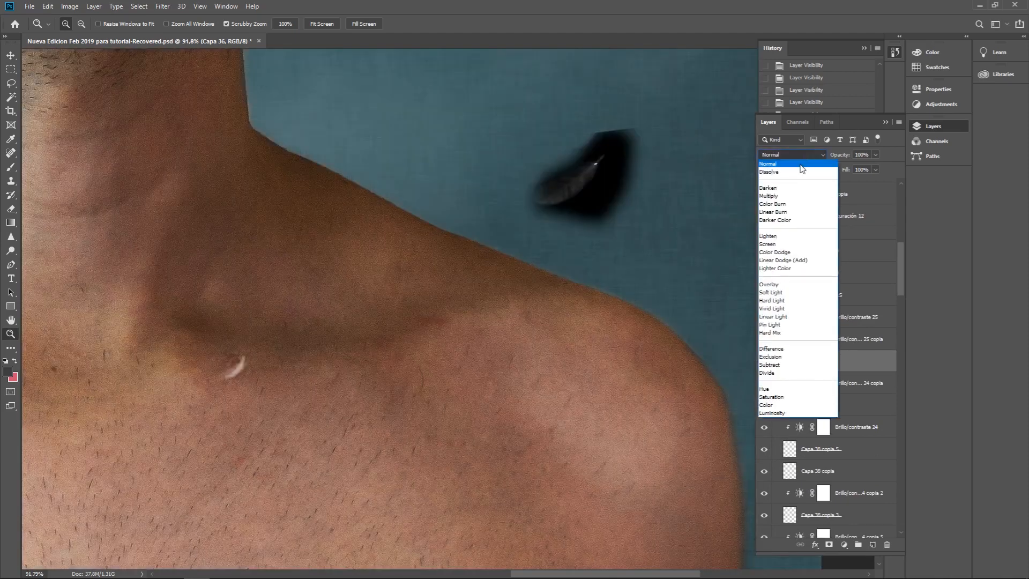
click(804, 161)
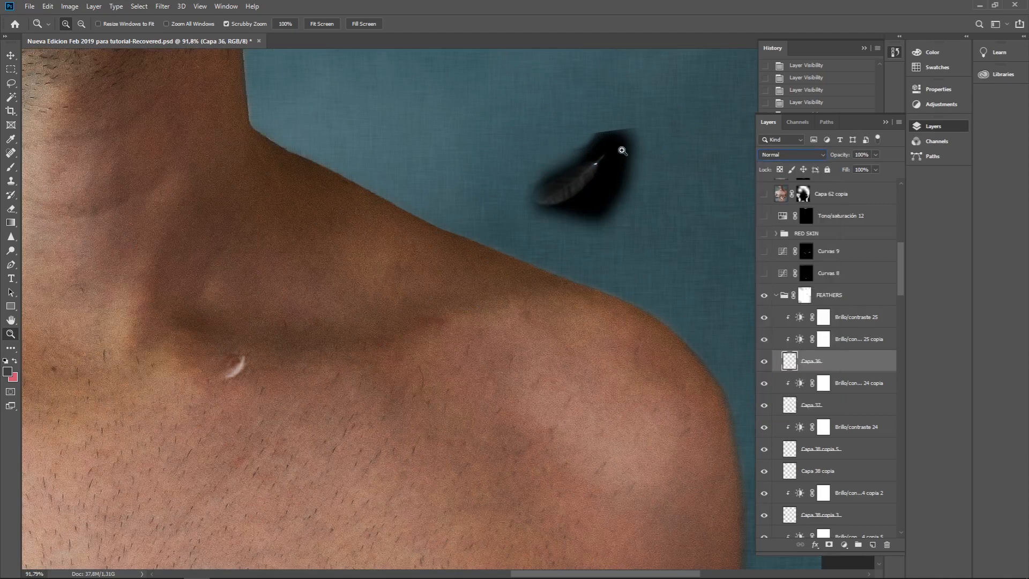
click(797, 154)
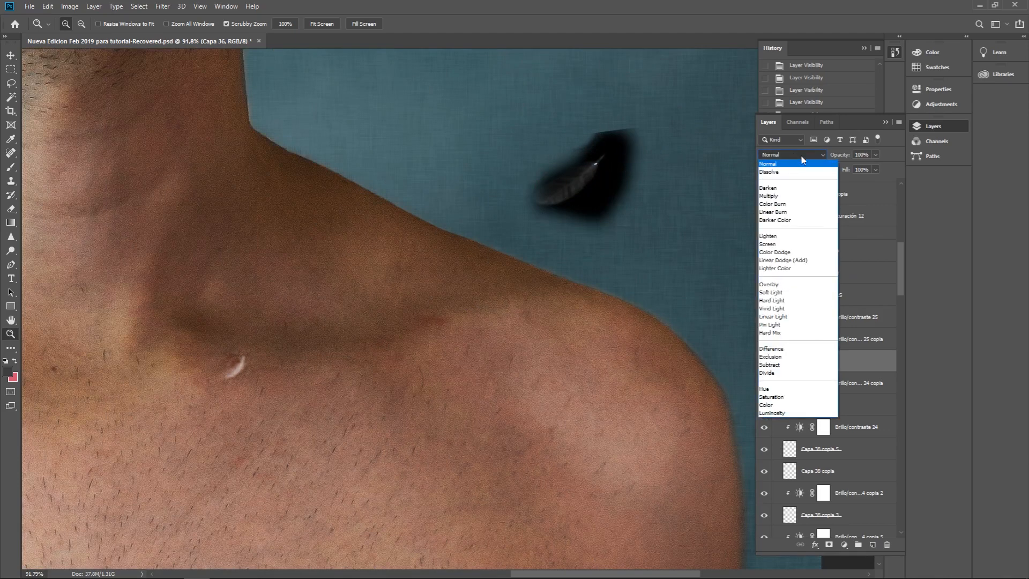
click(780, 245)
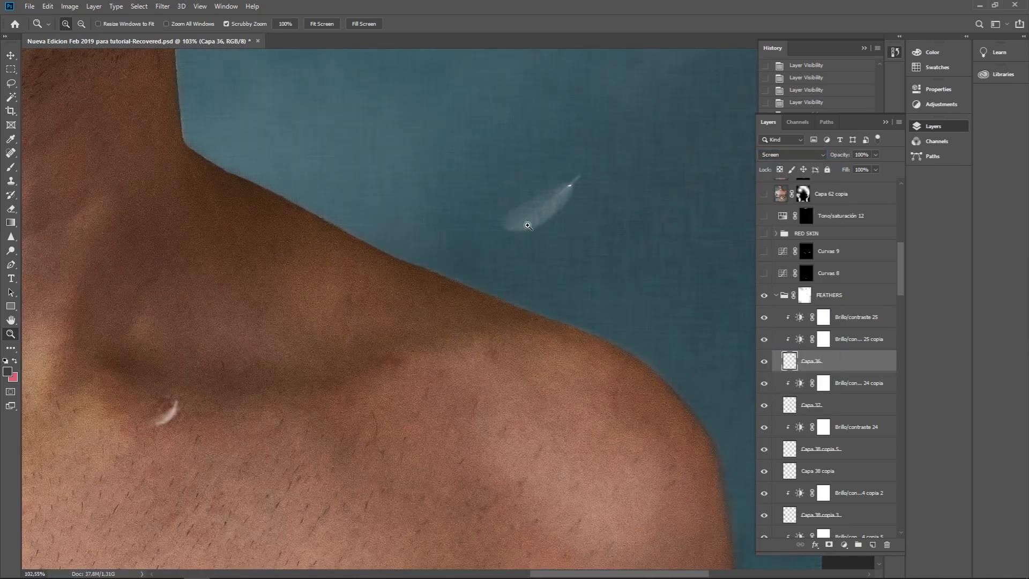
drag(532, 228, 482, 239)
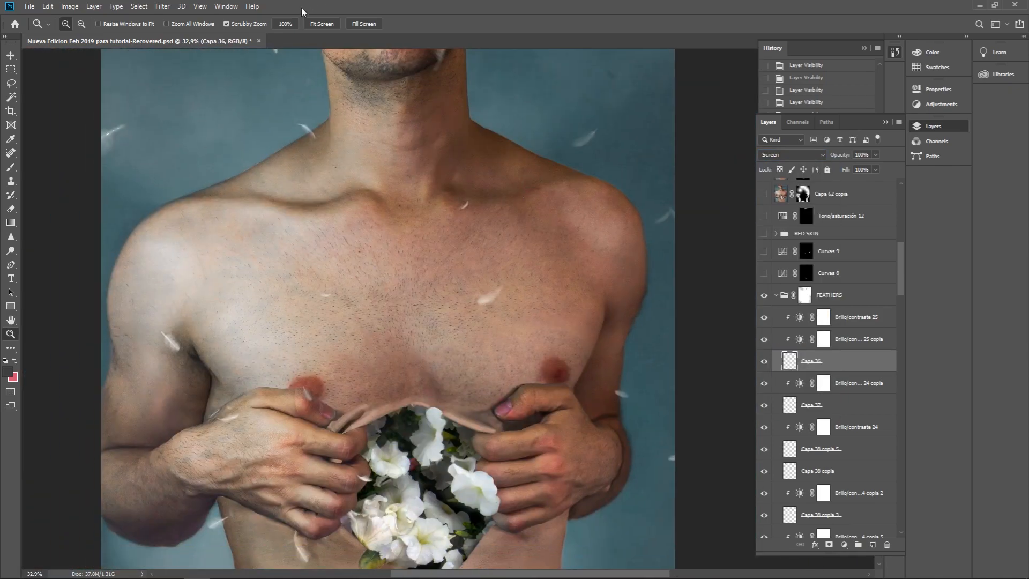
key(ctrl+0)
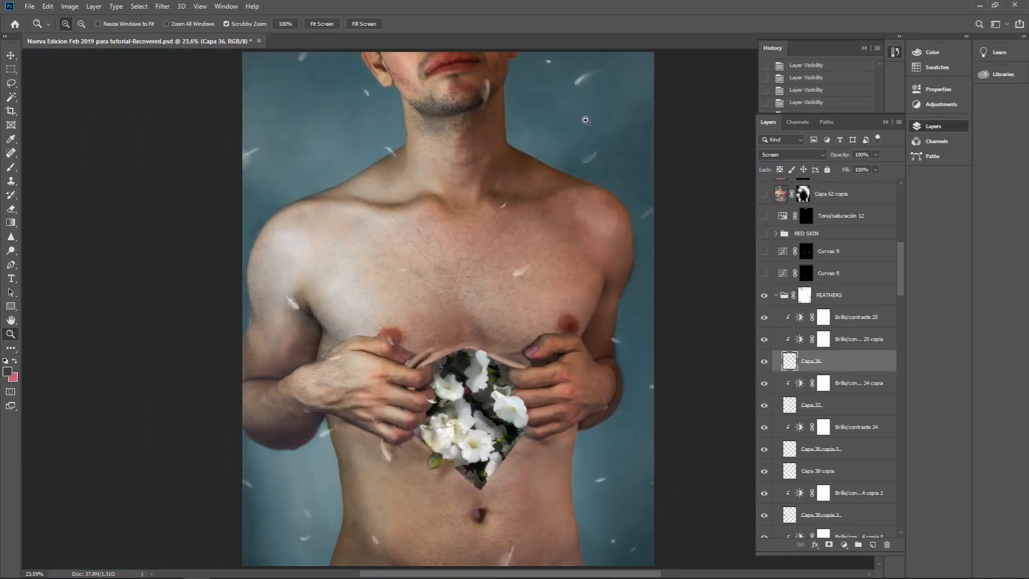
Turn on the remaining layers above the FEATHERS group and select the topmost one, Brillo/contraste 27.
drag(903, 253, 899, 226)
click(764, 411)
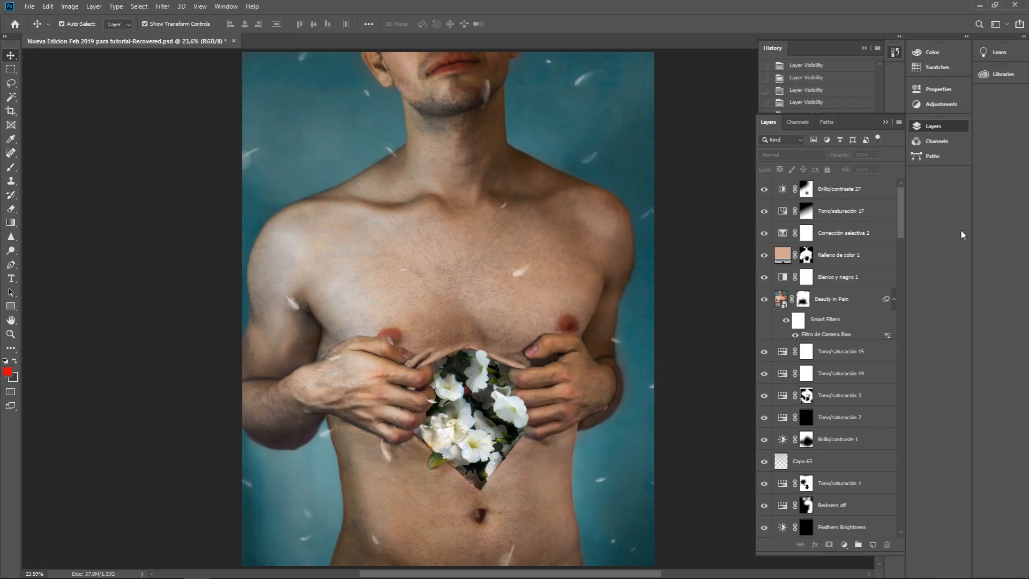
click(870, 196)
Compare the original photo layer at the base of the stack, shown alone, with the full composite several times.
drag(900, 221, 895, 541)
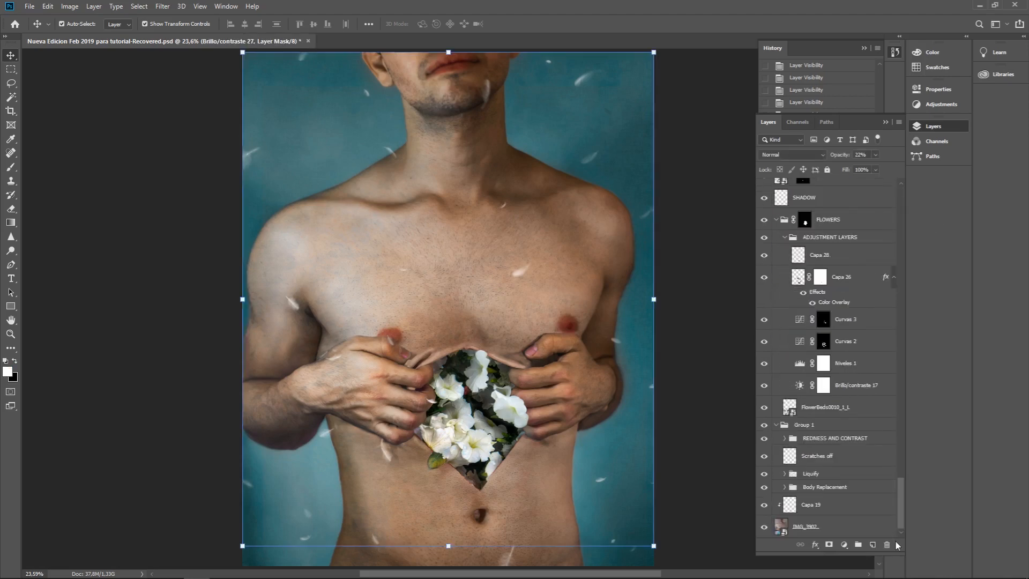
click(881, 517)
alt+click(764, 529)
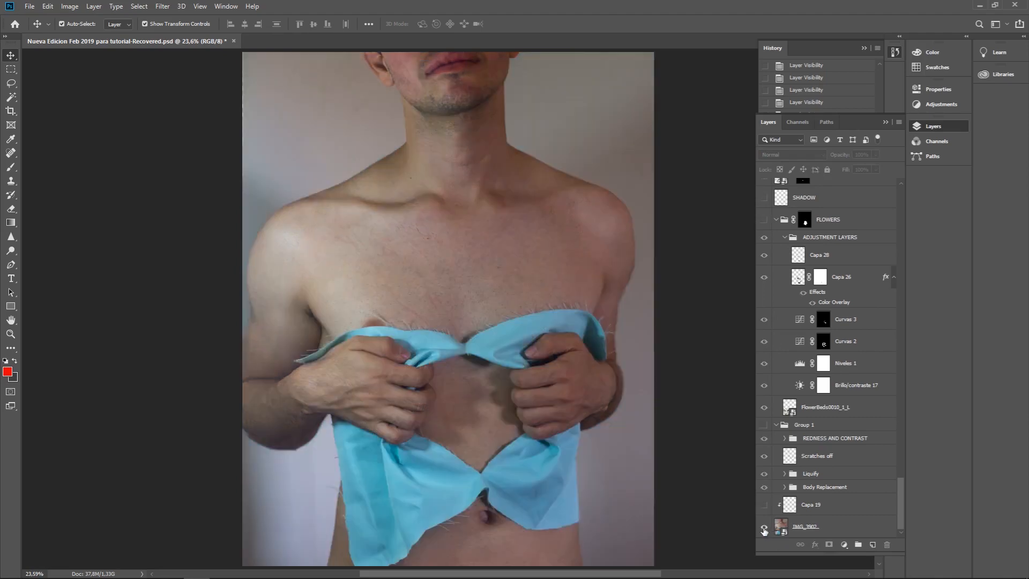
alt+click(764, 529)
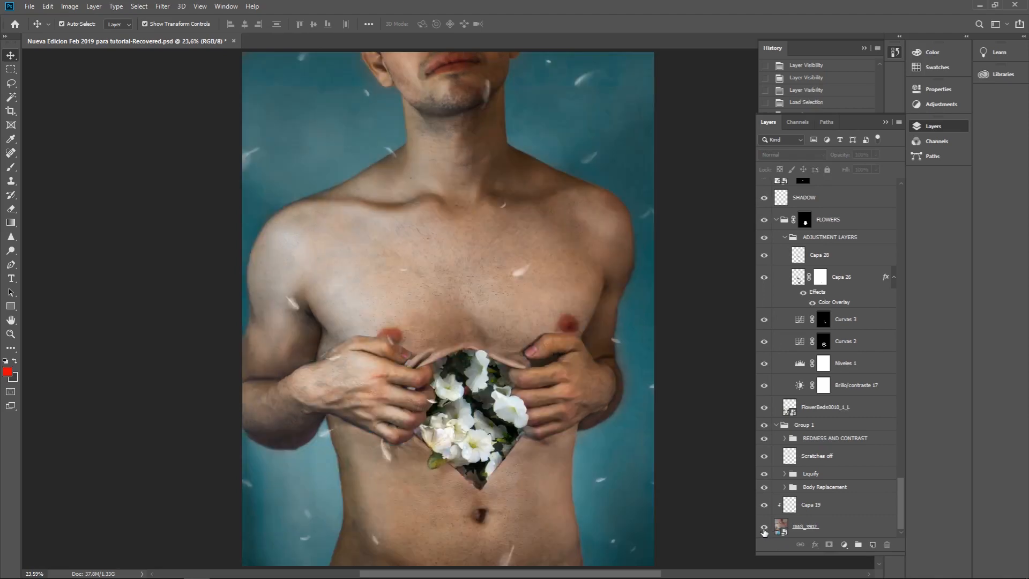
alt+click(764, 529)
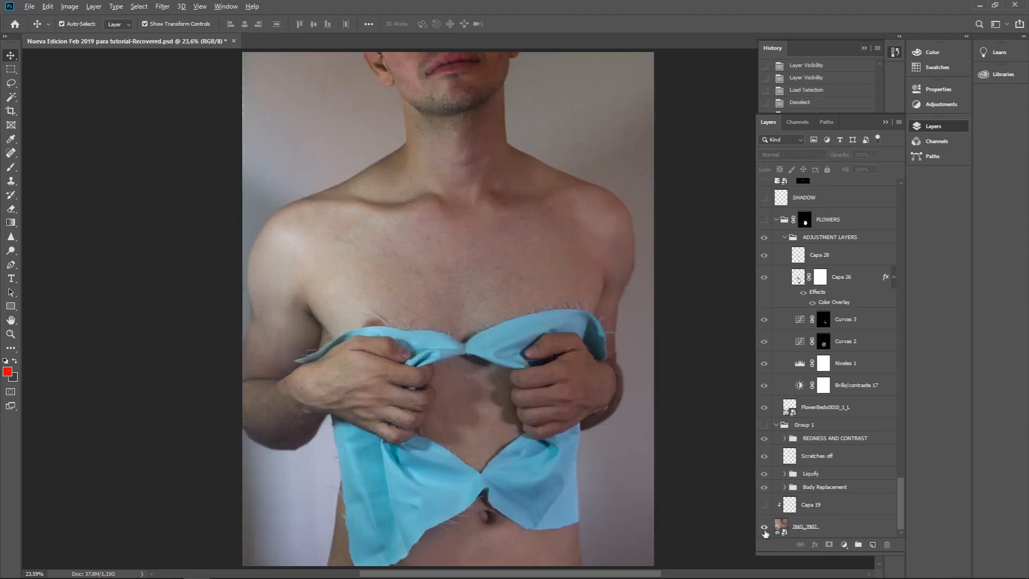
alt+click(764, 529)
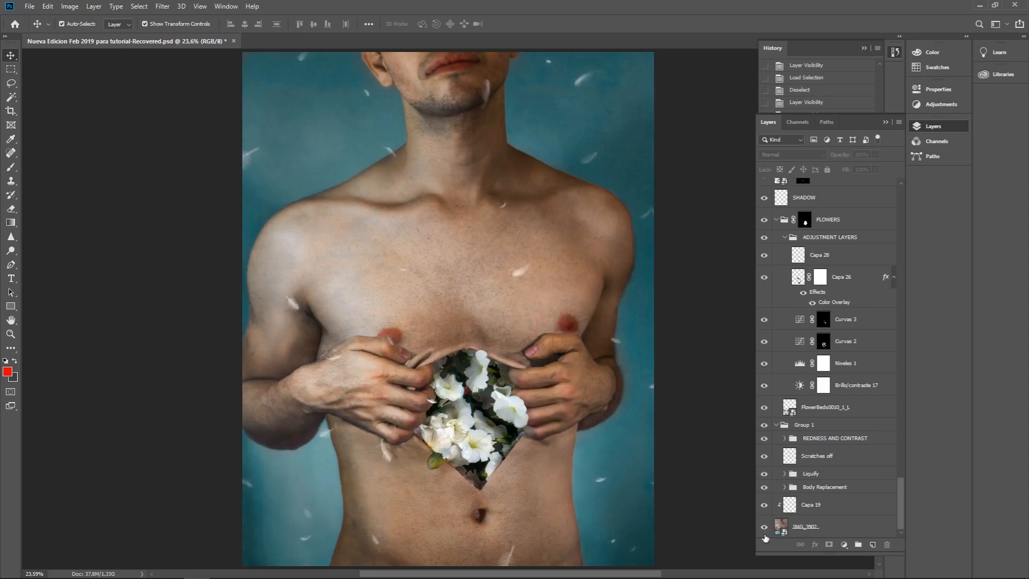
alt+click(764, 529)
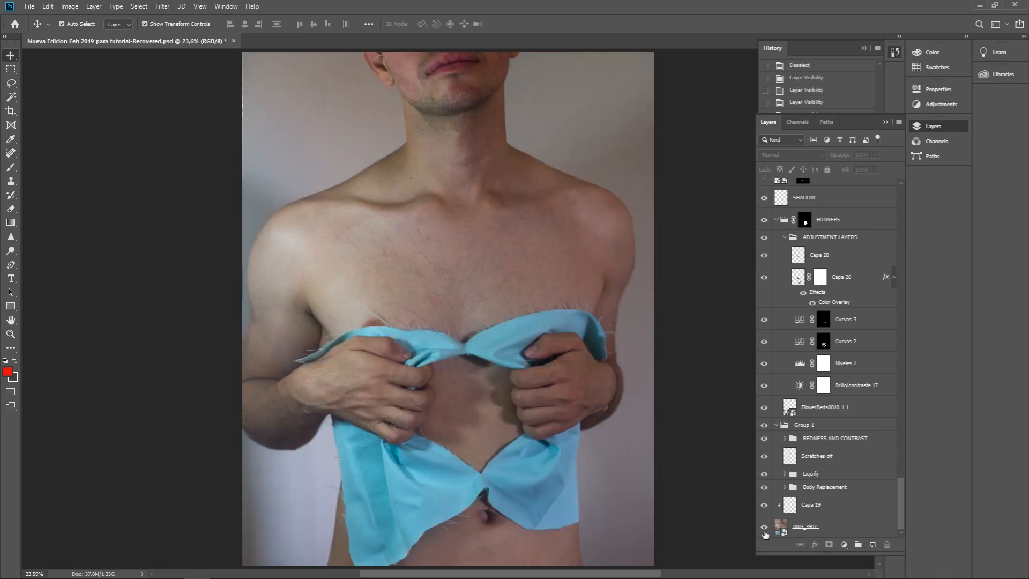
alt+click(764, 529)
Review the layers above the FEATHERS group, selecting Capa 62 on the way, and leave no layer selected.
drag(903, 506, 905, 213)
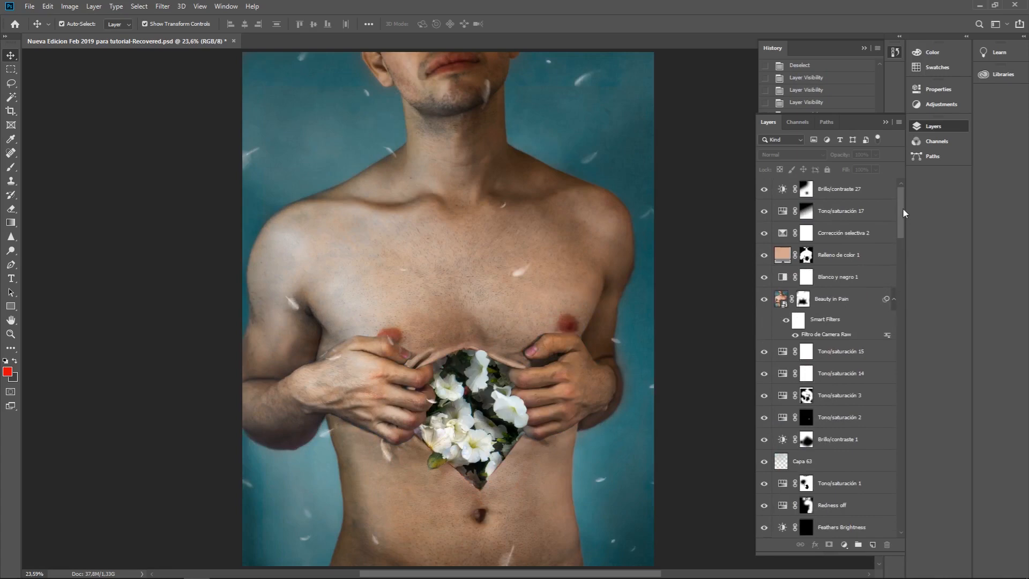
drag(902, 202, 898, 232)
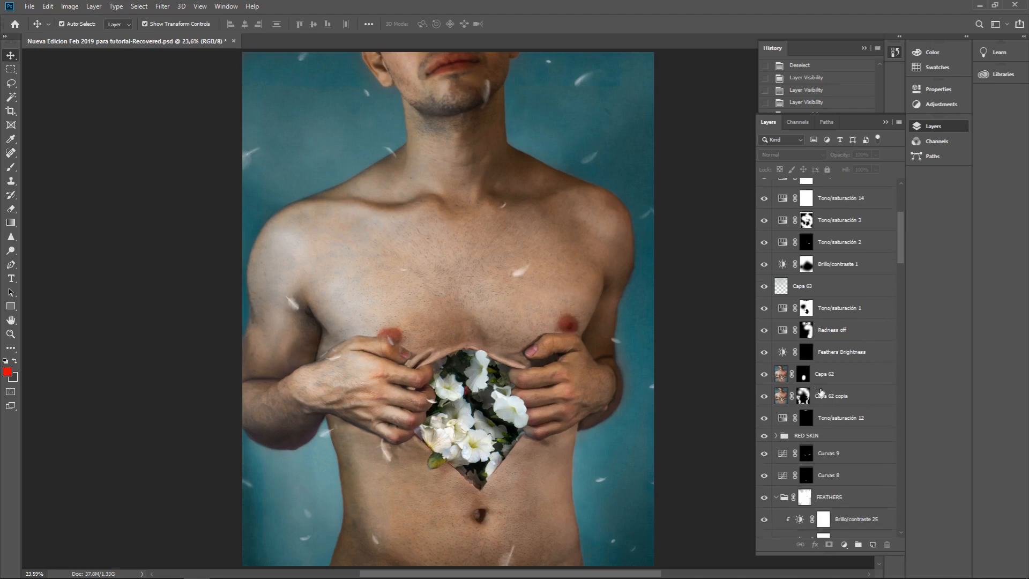
scroll(855, 294, down, 3)
click(855, 292)
drag(901, 243, 898, 214)
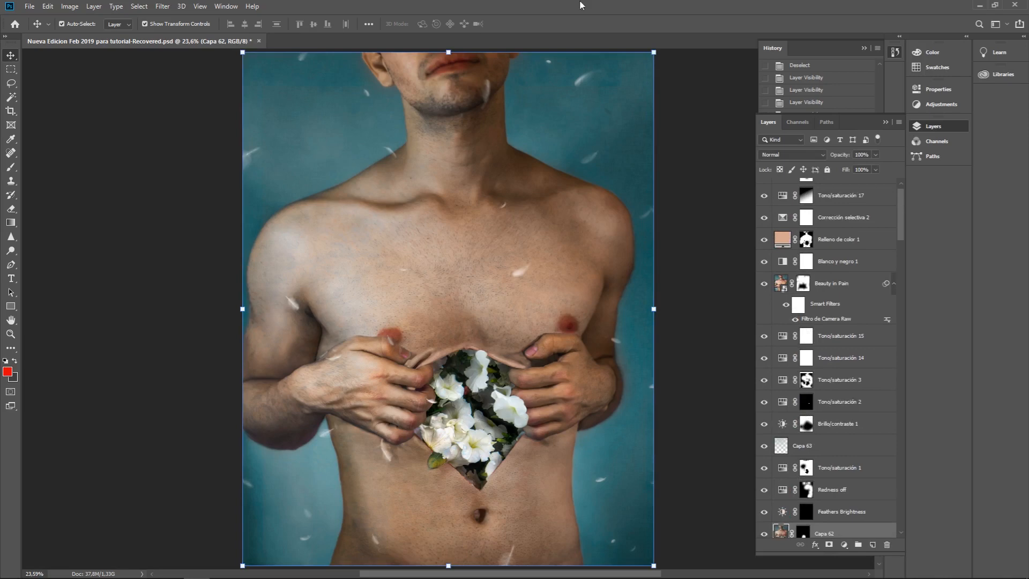
click(219, 162)
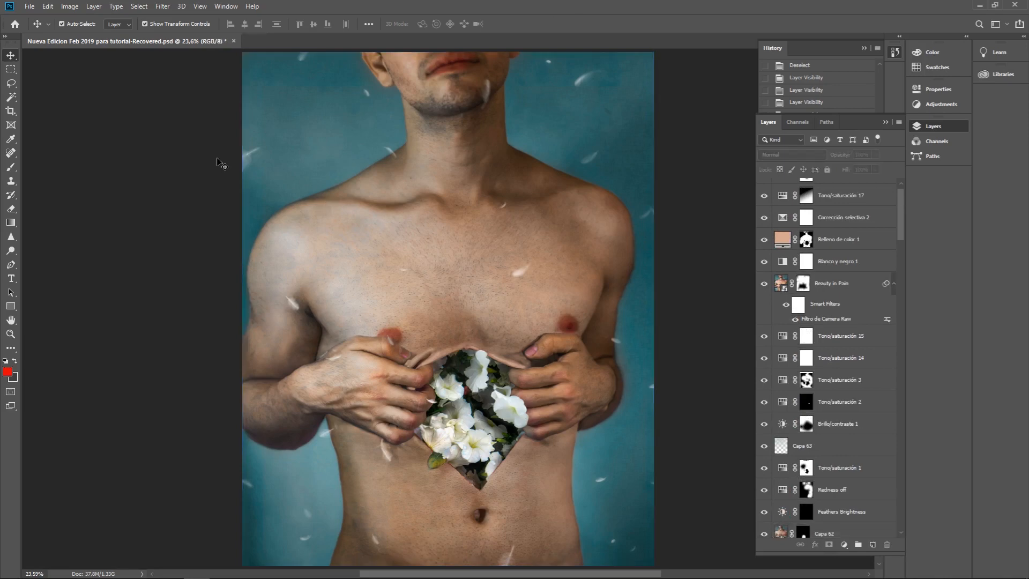